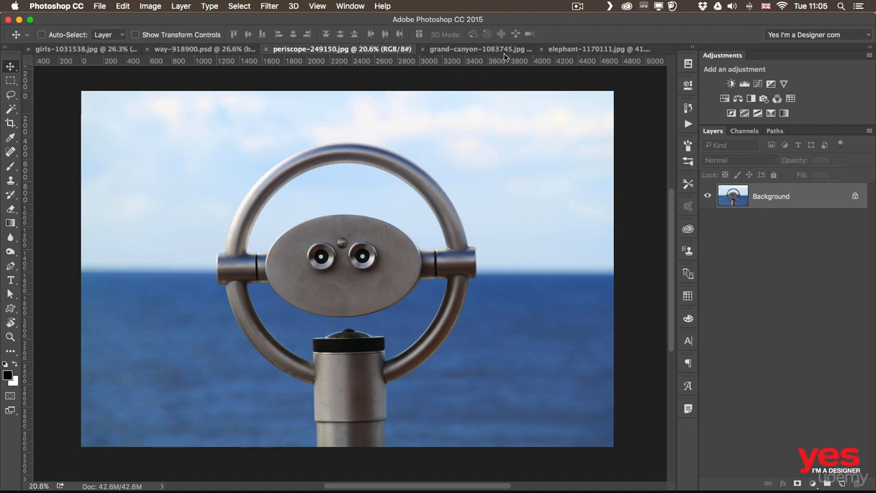
Look over the open elephant, periscope and grand canyon photos, then examine the periscope photo close up
left_click(572, 49)
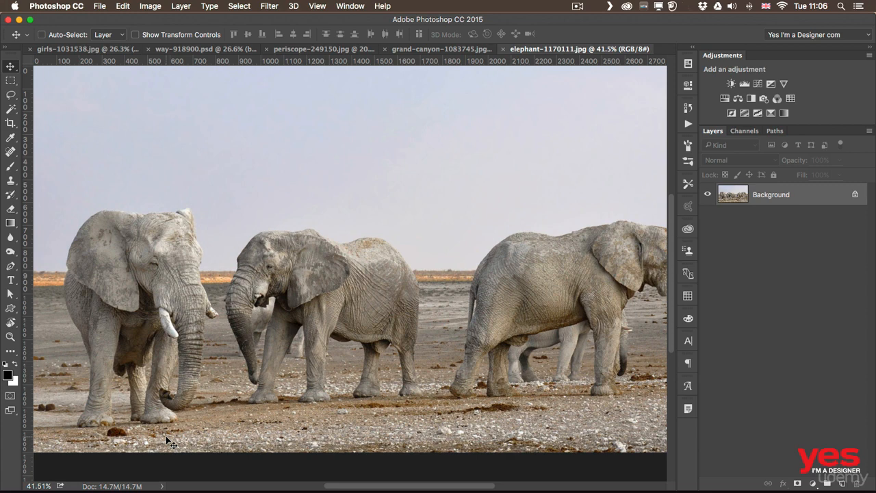
left_click(301, 52)
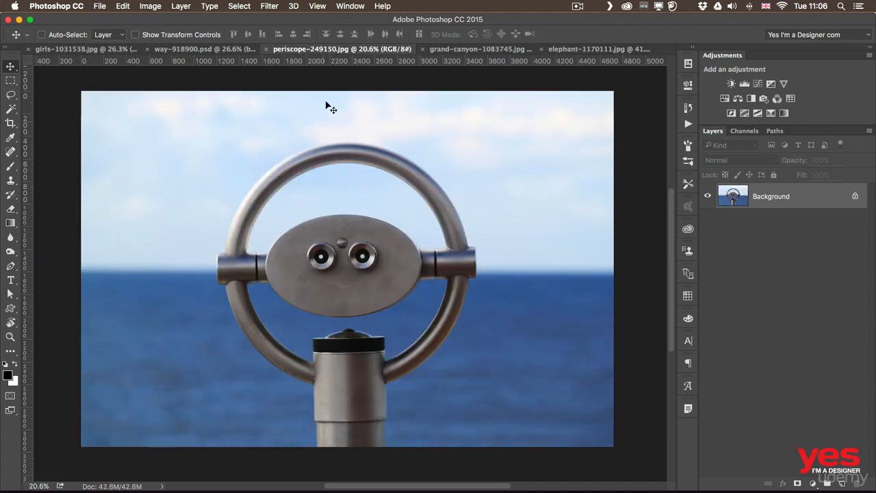
left_click(447, 49)
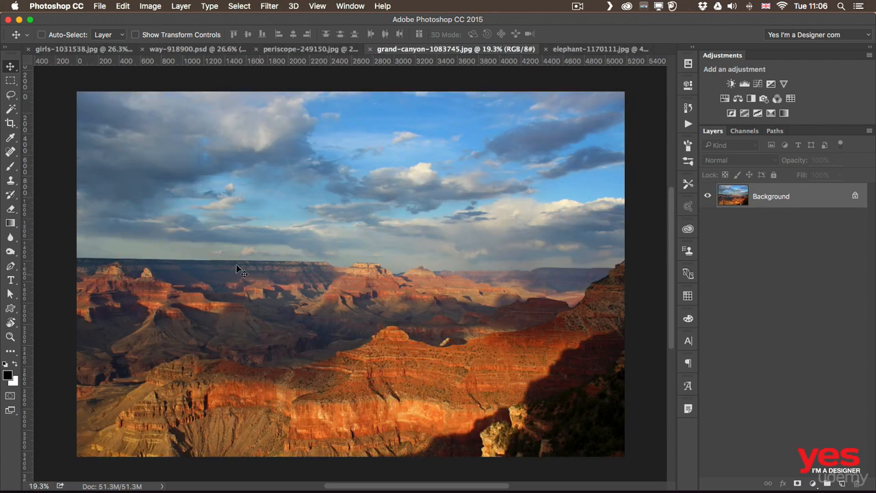
key("ctrl+shift+Tab")
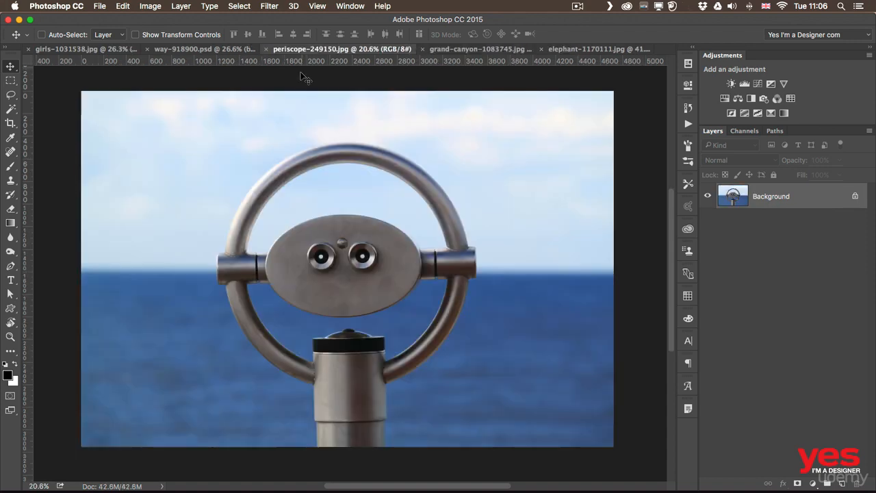
key("z")
left_click_drag(352, 303, 379, 308)
key("v")
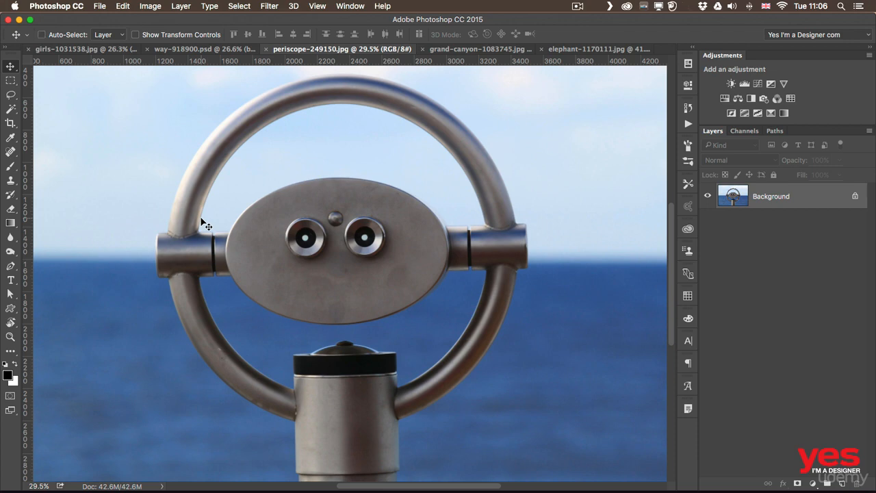
key("super+minus")
key("super+minus")
key("super+minus")
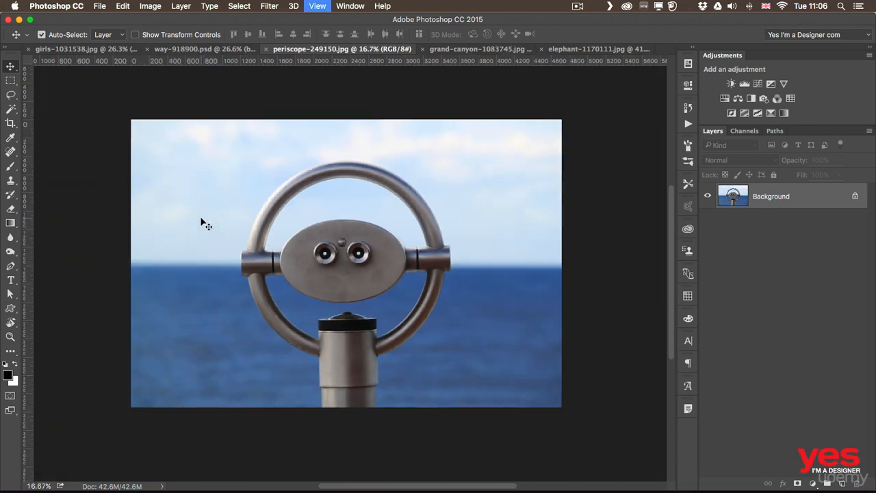
key("super+plus")
scroll(423, 280, "down", 2)
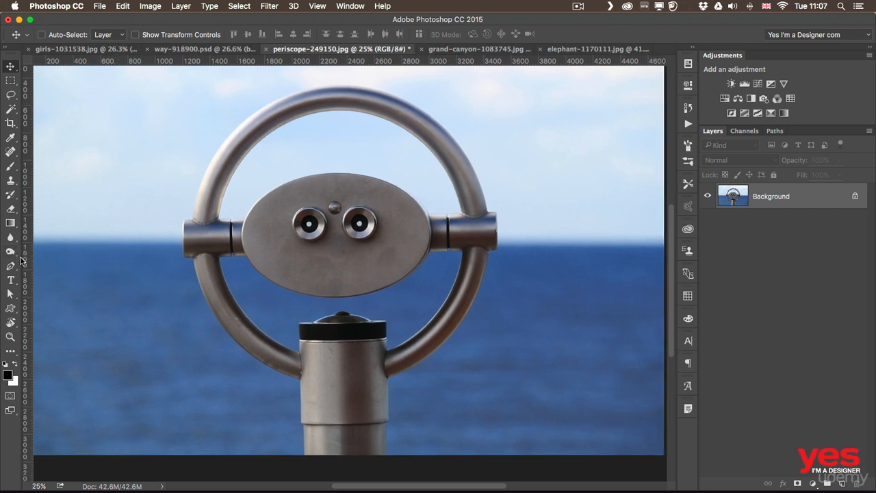
Draw a rough closed path of straight segments around the whole periscope with the Pen tool in Path mode
left_click(11, 266)
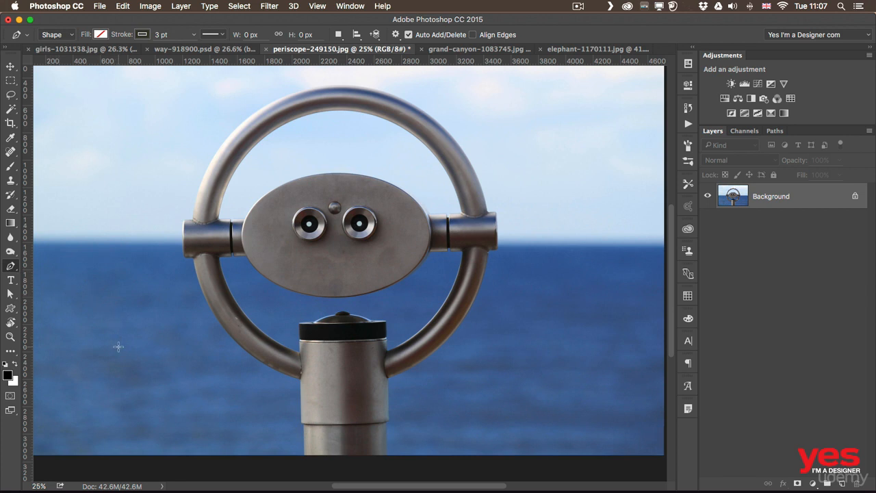
left_click(68, 35)
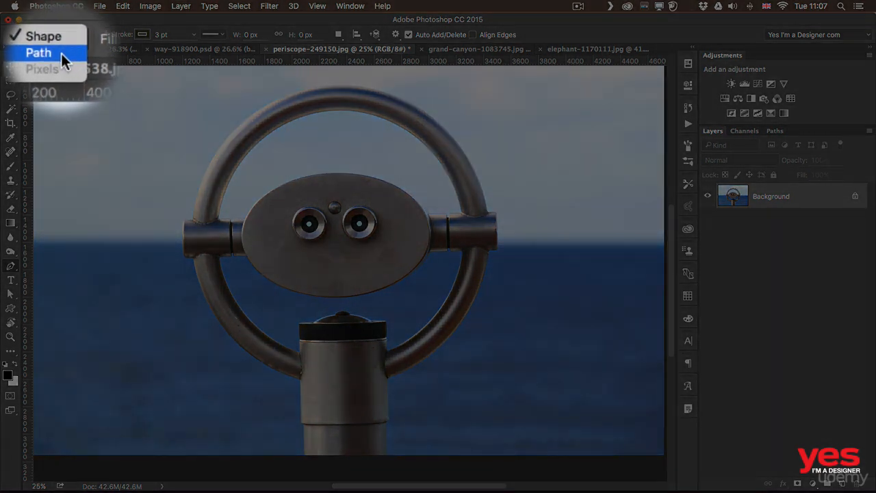
left_click(61, 54)
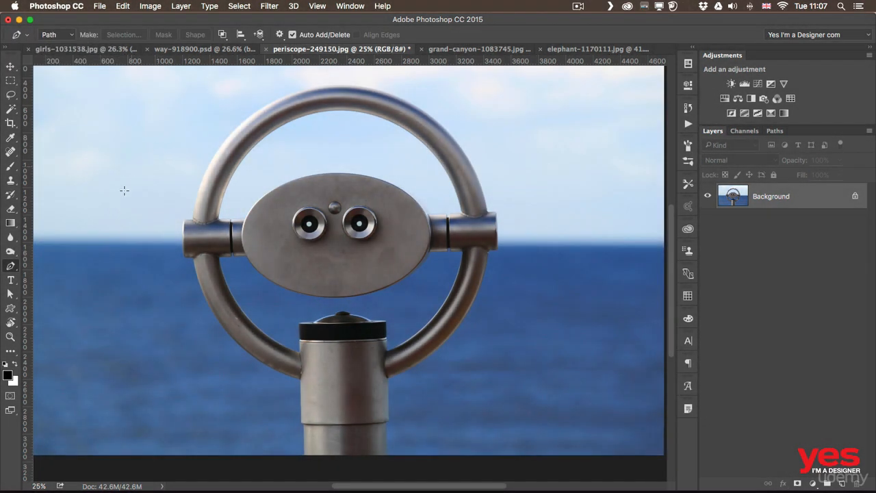
left_click(189, 141)
left_click(277, 84)
left_click(369, 75)
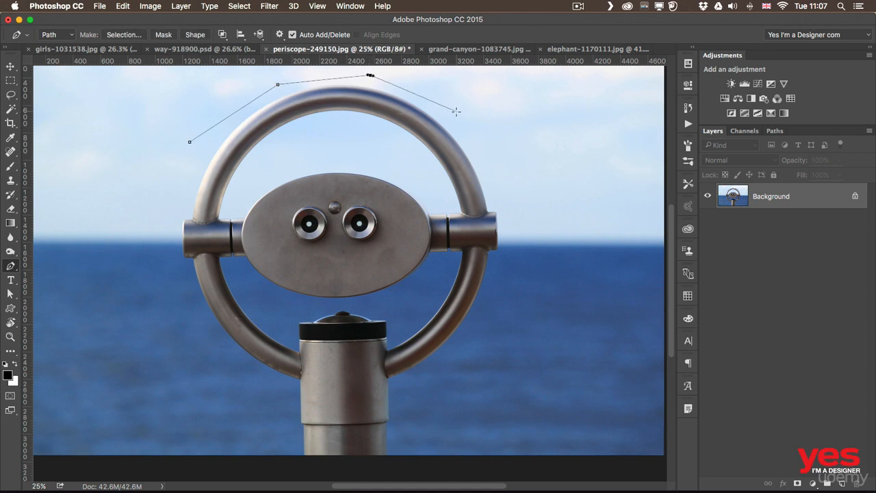
left_click(458, 114)
left_click(501, 197)
left_click(514, 273)
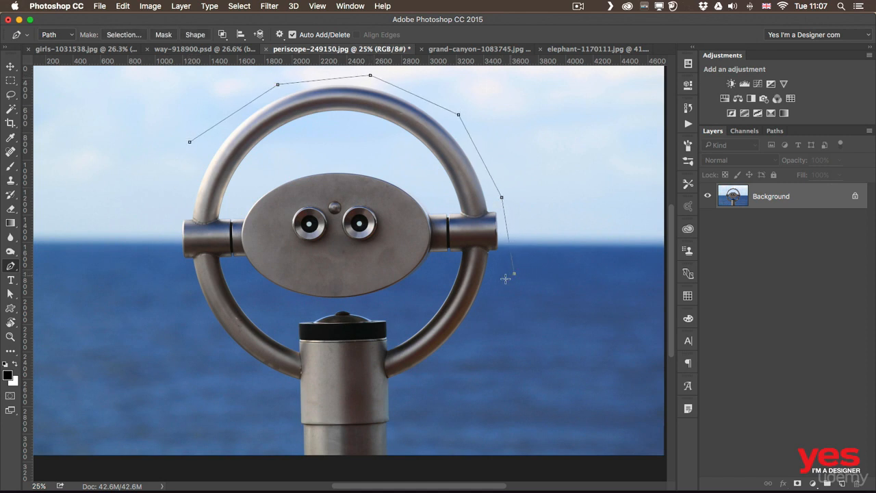
left_click(485, 328)
left_click(440, 380)
left_click(403, 395)
left_click(401, 461)
left_click(357, 470)
left_click(282, 464)
left_click(288, 415)
left_click(256, 383)
left_click(167, 299)
left_click(166, 186)
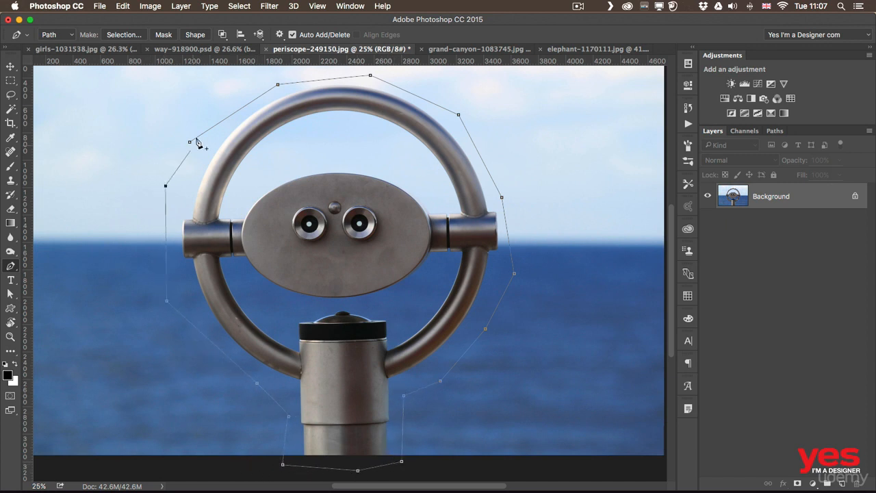
left_click(196, 141)
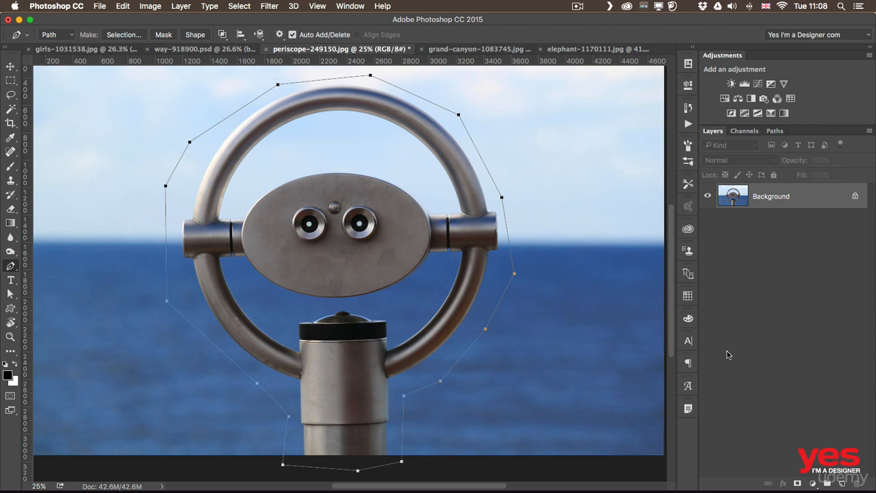
Add a vector mask to the periscope photo's Background layer from the current path
left_click(182, 9)
mouse_move(230, 183)
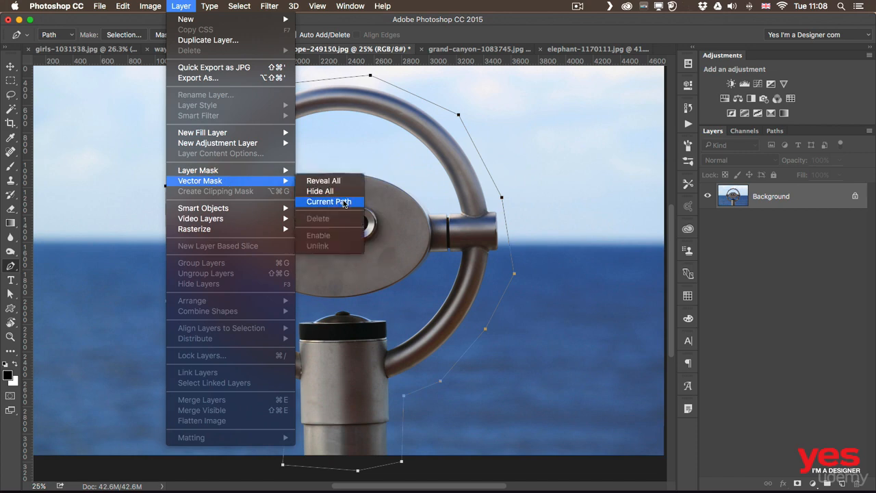
left_click(752, 366)
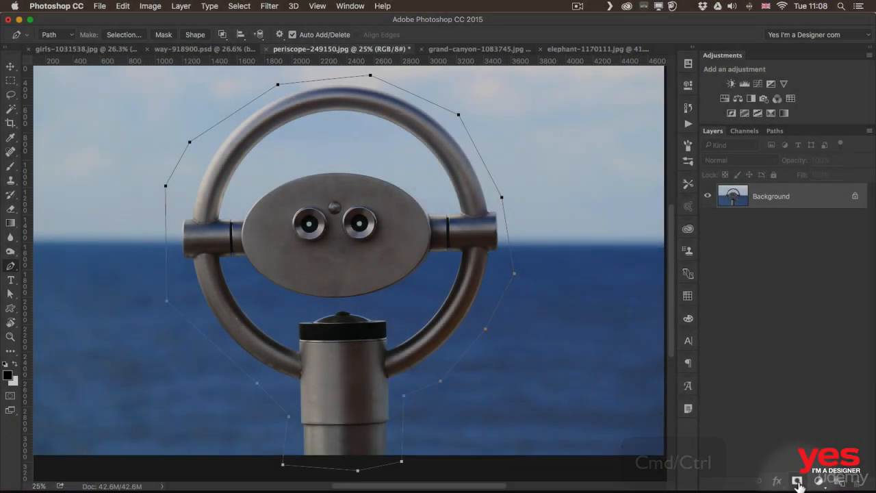
left_click(797, 482, "super")
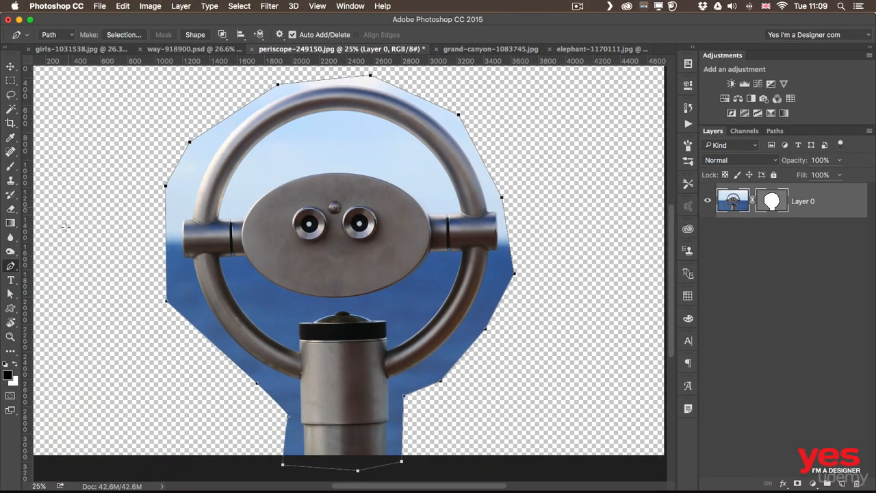
Reposition the vector mask's anchor points around the ring and beside the column so the outline fits the periscope more closely
left_click(10, 293)
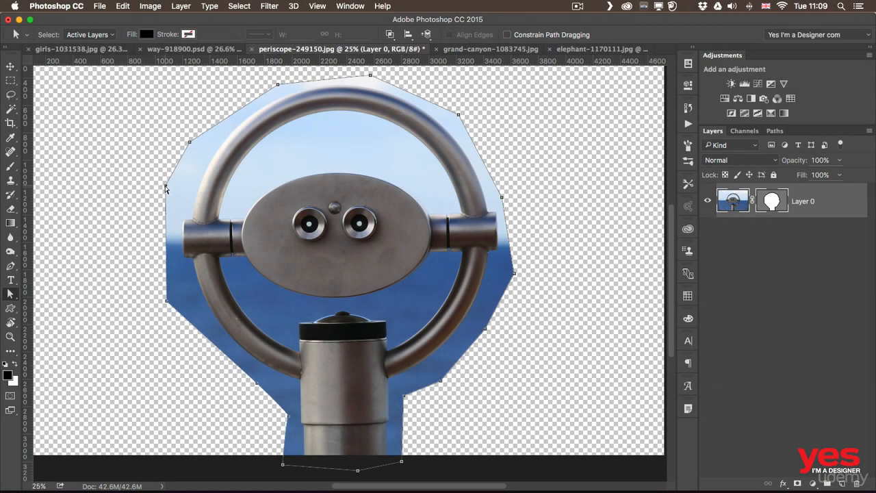
left_click_drag(165, 185, 178, 198)
left_click_drag(190, 142, 200, 146)
left_click_drag(279, 85, 279, 90)
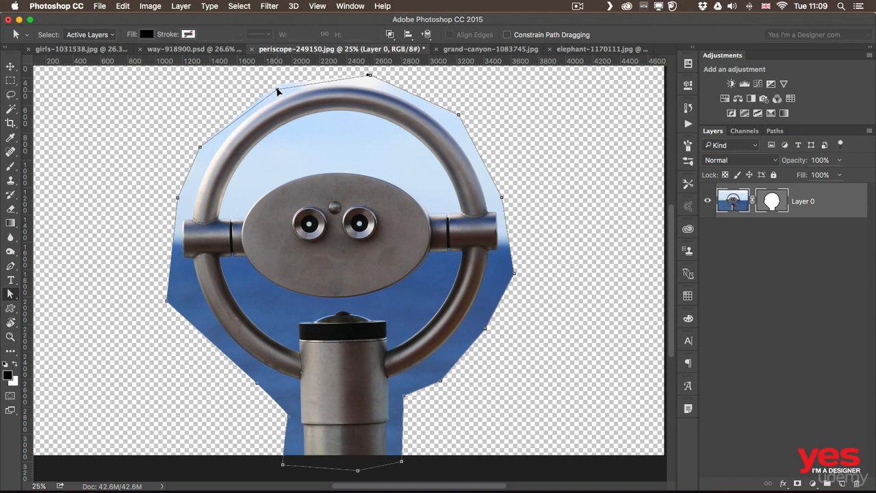
left_click_drag(371, 75, 368, 81)
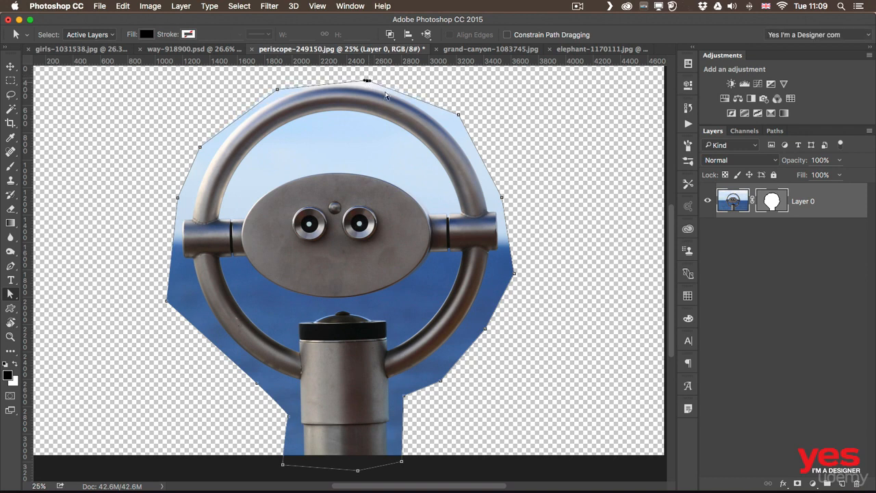
mouse_move(502, 197)
left_mouse_down()
mouse_move(558, 194)
mouse_move(440, 193)
mouse_move(505, 193)
left_mouse_up()
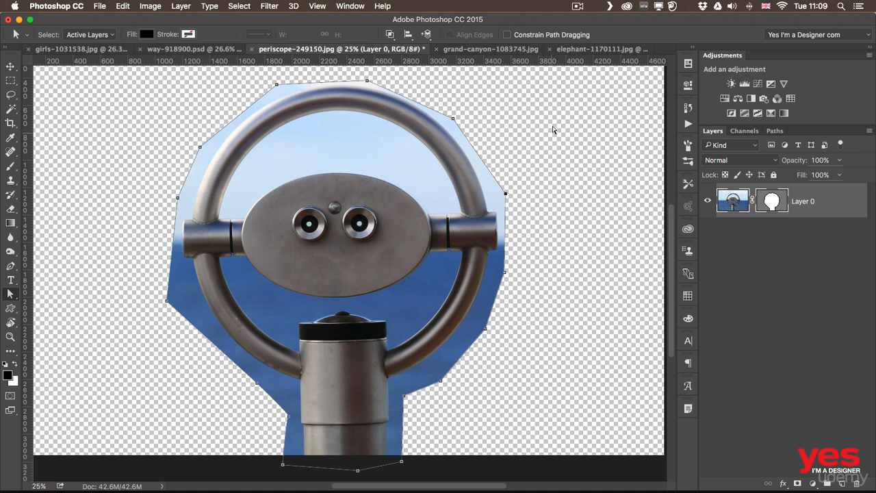
left_click_drag(288, 415, 288, 392)
left_click_drag(405, 396, 402, 396)
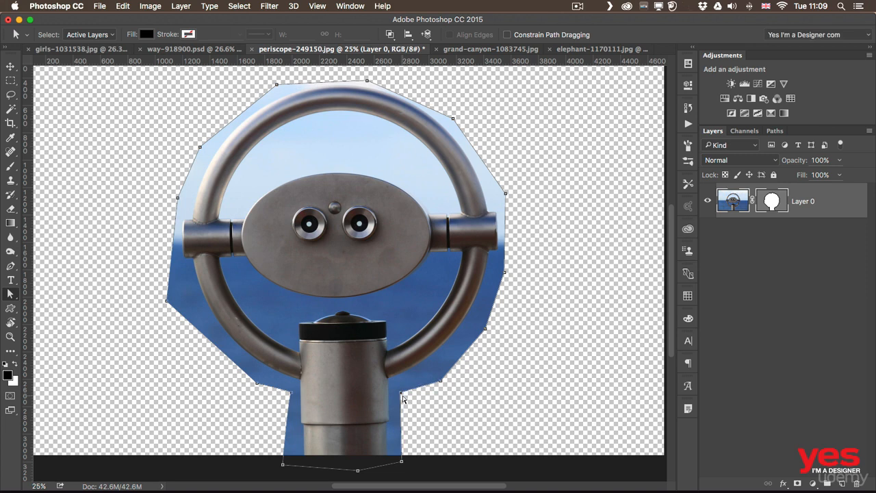
Add a rectangular path of about 662 × 988 px over the periscope's column to the vector mask, using Combine Shapes
left_click(12, 308)
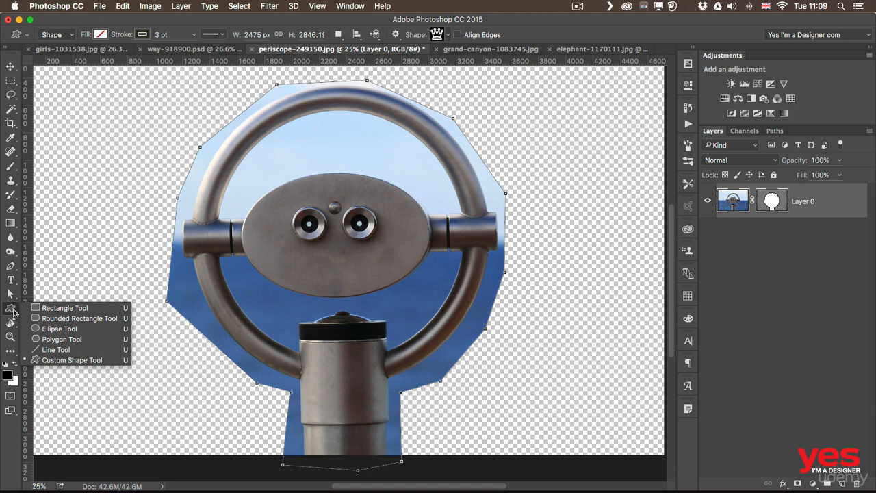
left_click(61, 309)
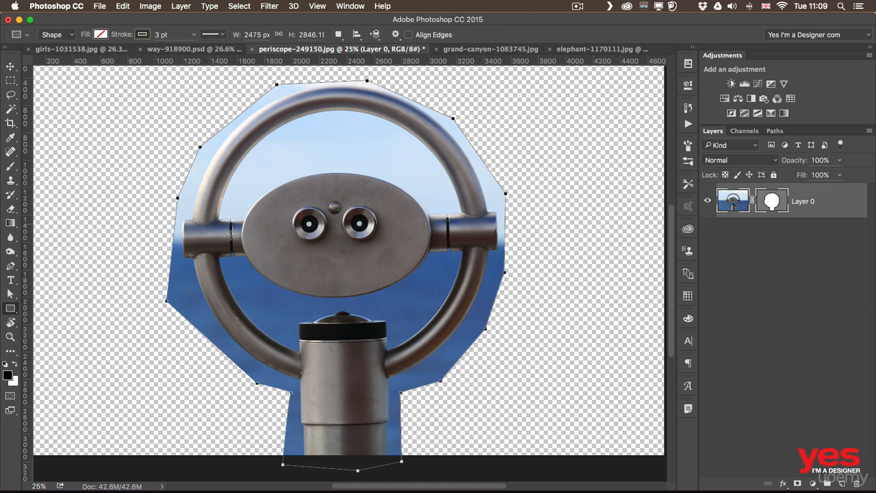
scroll(353, 368, "down", 5)
key("z")
left_click_drag(325, 287, 345, 290)
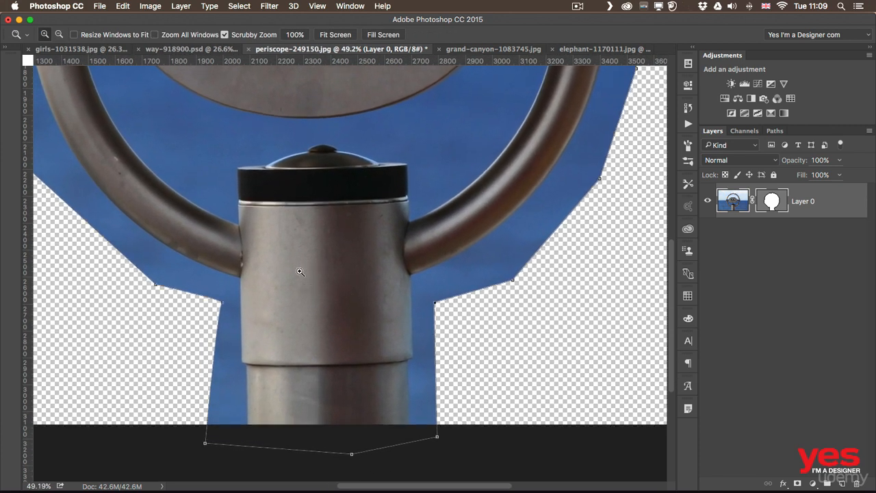
left_click(11, 308)
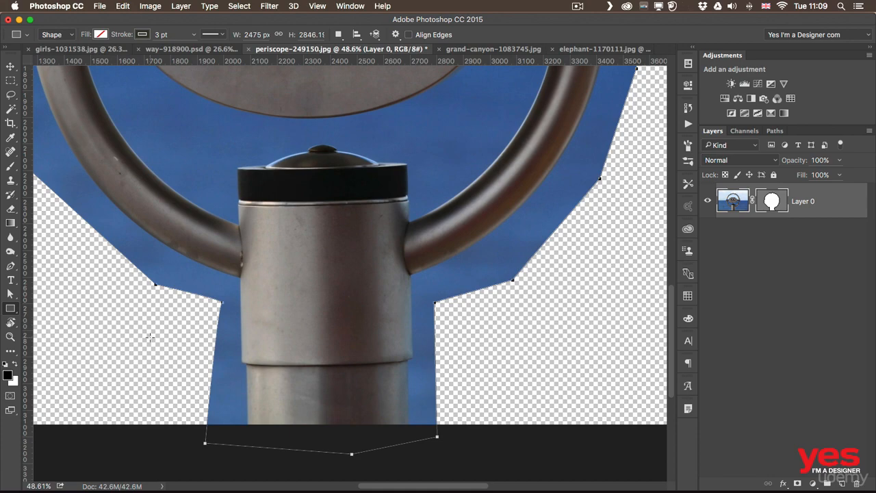
left_click(69, 35)
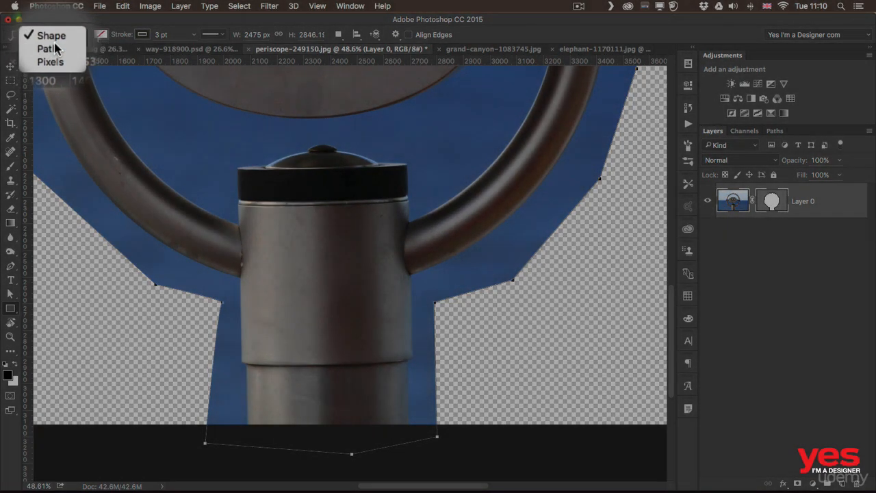
left_click(56, 46)
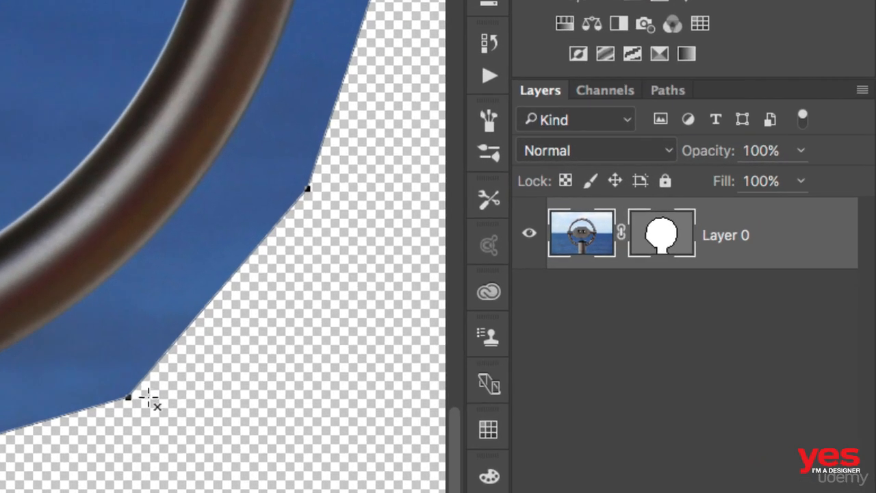
left_click(658, 235)
left_click(660, 236)
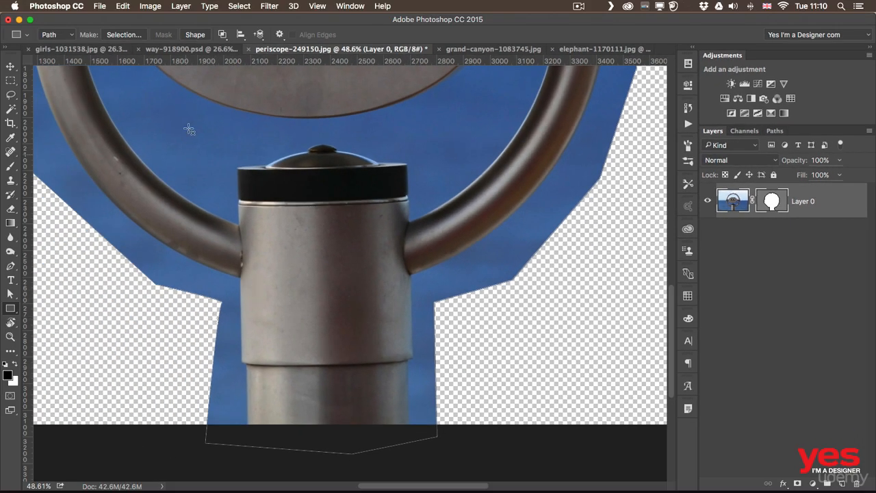
left_click(225, 35)
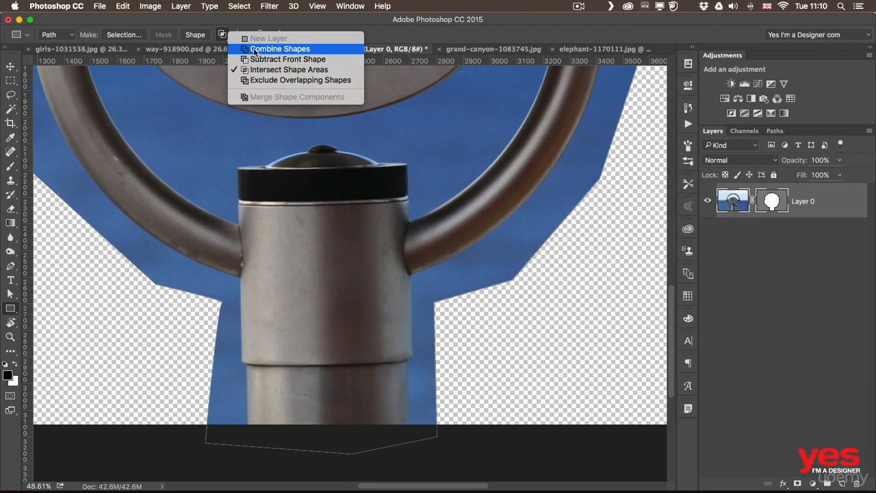
left_click(410, 79)
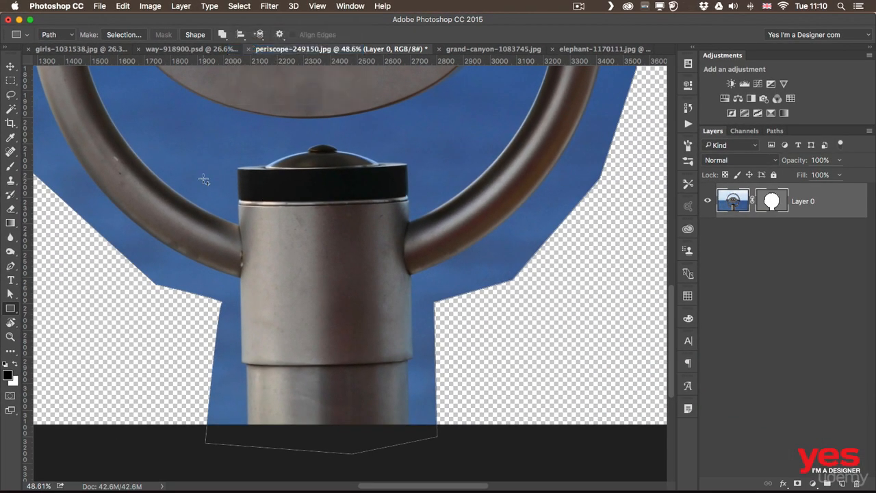
left_click_drag(237, 166, 413, 430)
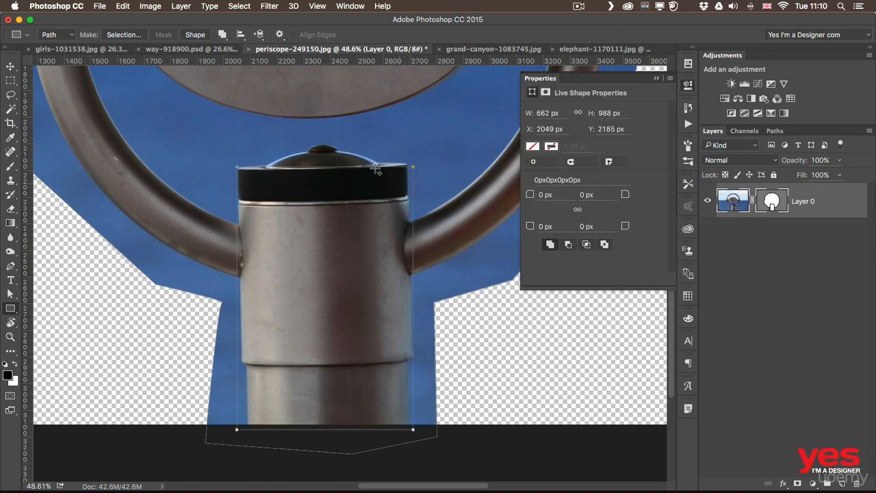
Add a corner anchor point to each vertical side of the rectangle, level with the seam in the column
left_click(12, 267)
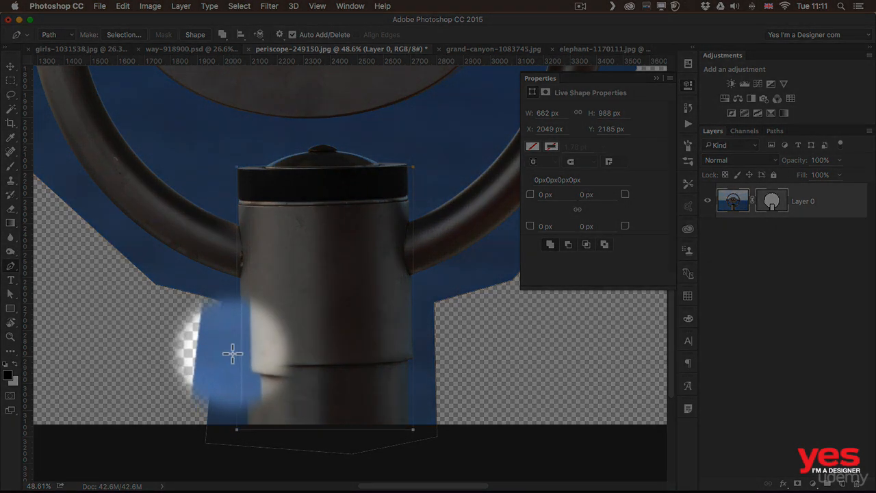
left_click(237, 363)
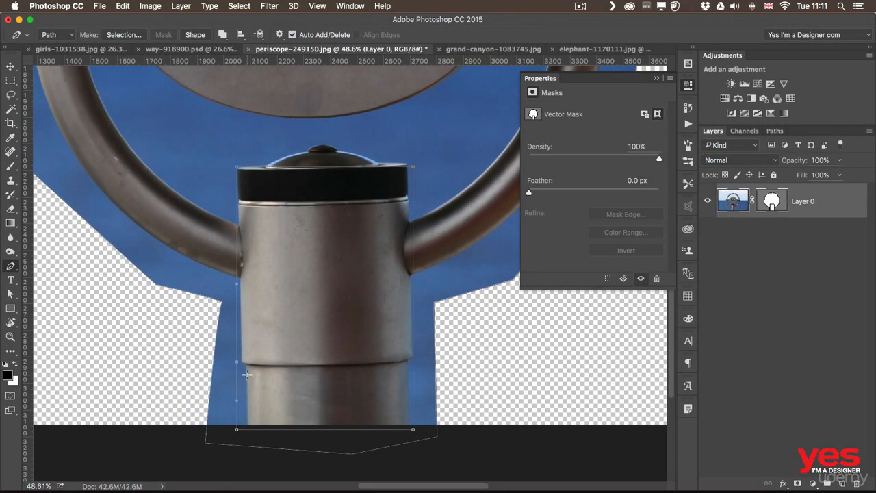
key("alt")
left_click(414, 359)
key("z")
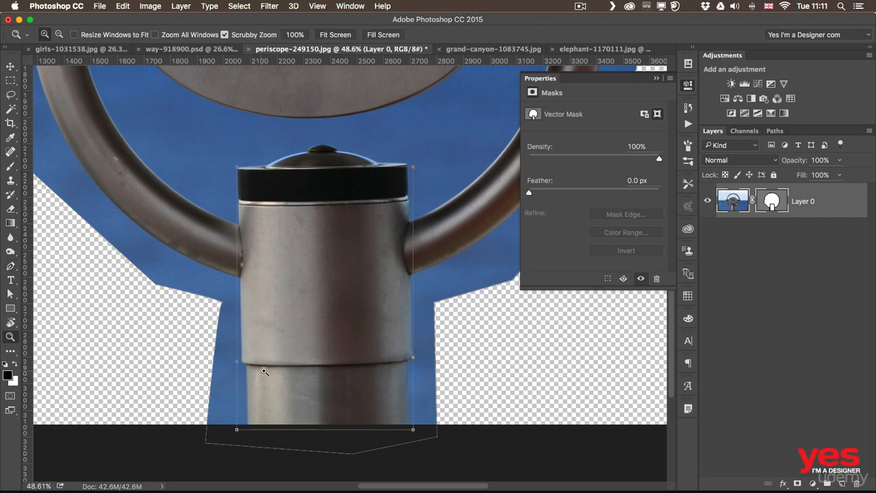
Add a second corner anchor point just below the seam on each vertical side of the column's rectangular path
left_click_drag(267, 373, 198, 271)
key("p")
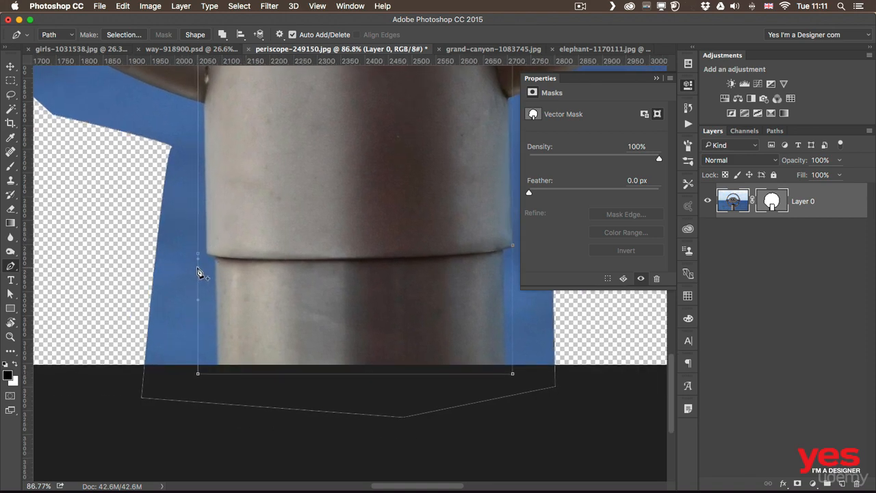
left_click_drag(409, 295, 318, 305)
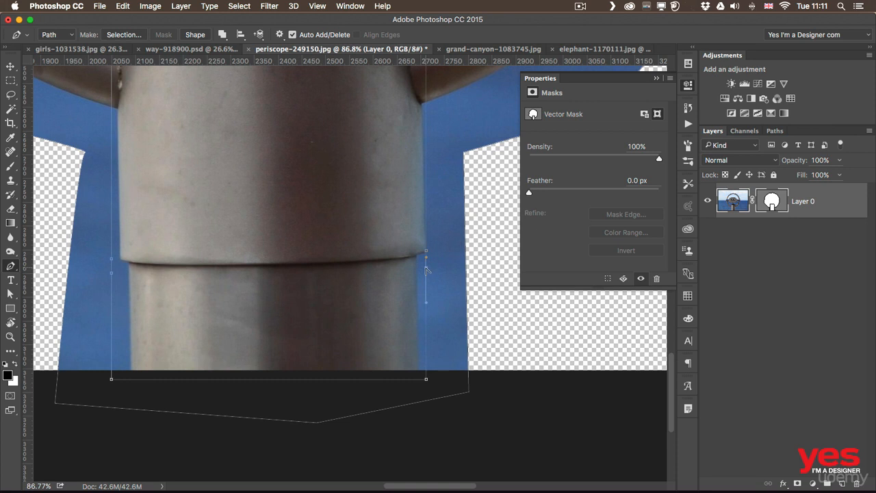
left_click(425, 267)
Move the rectangle's seam points and bottom corners inward so the path follows the step and the narrower lower column
left_click(11, 294)
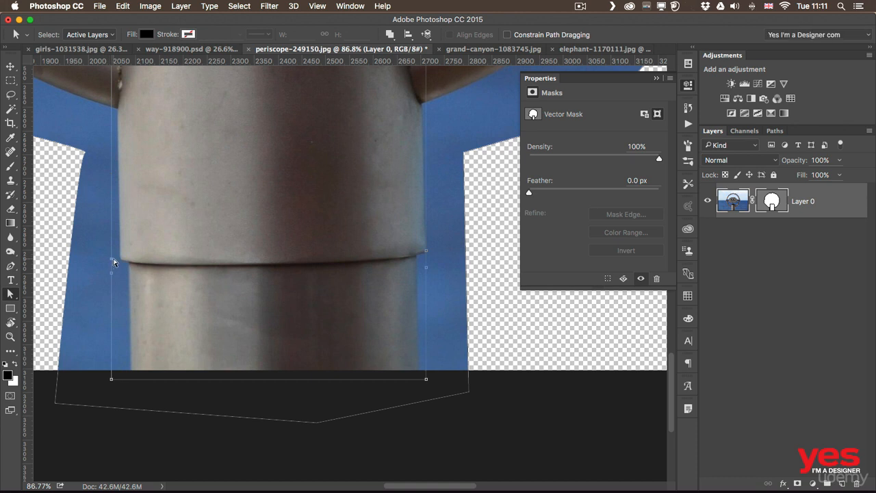
left_click_drag(113, 261, 120, 260)
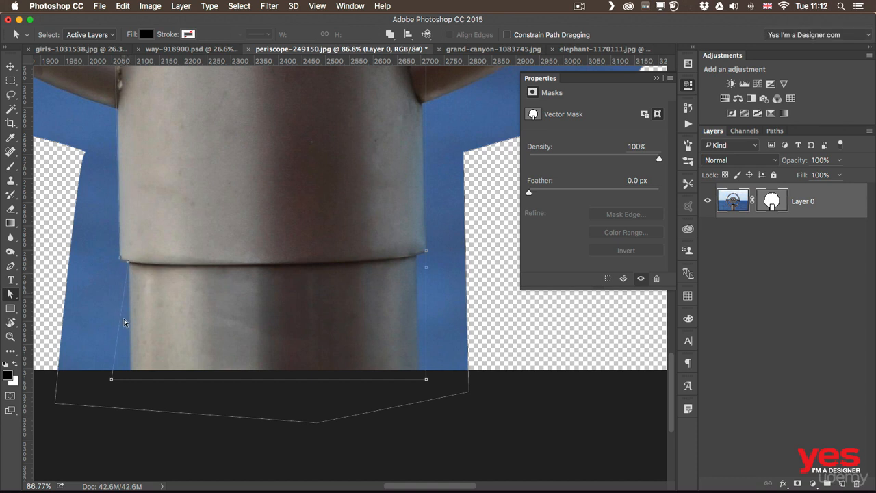
left_click_drag(113, 381, 132, 378)
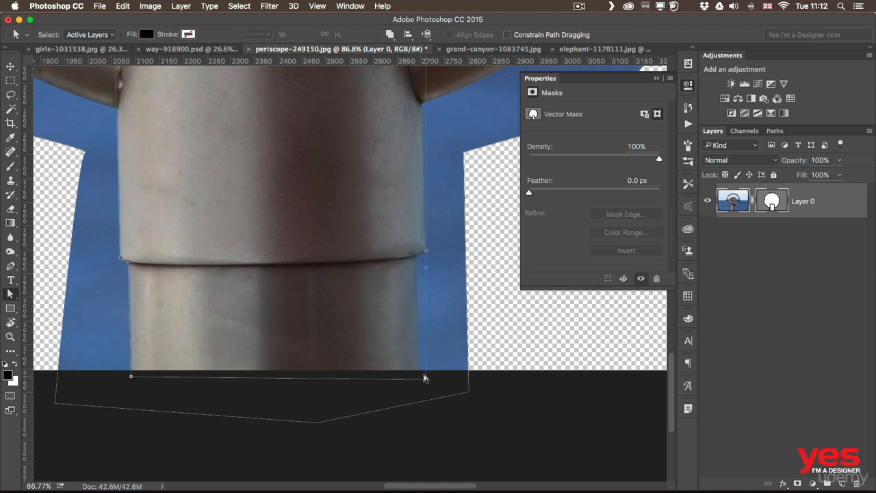
left_click_drag(426, 378, 418, 376)
left_click_drag(426, 269, 418, 256)
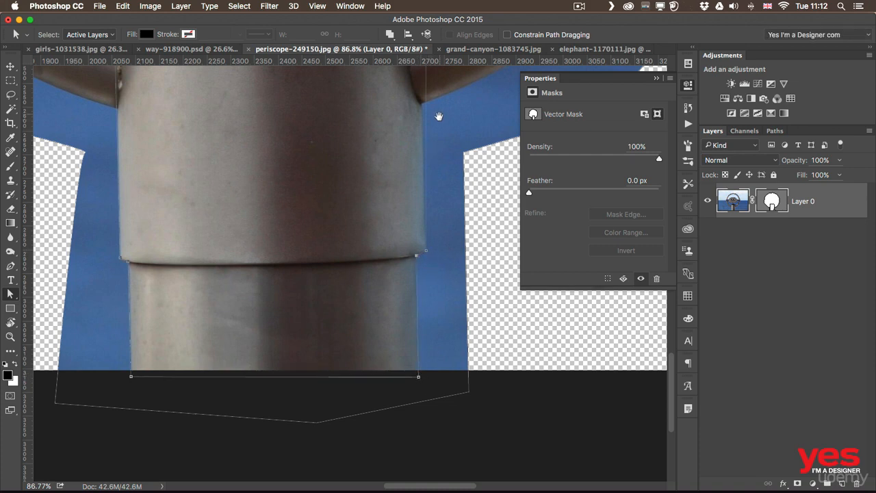
Move the rectangle's two top corner points onto the upper corners of the column's black cap
left_click_drag(439, 117, 404, 315)
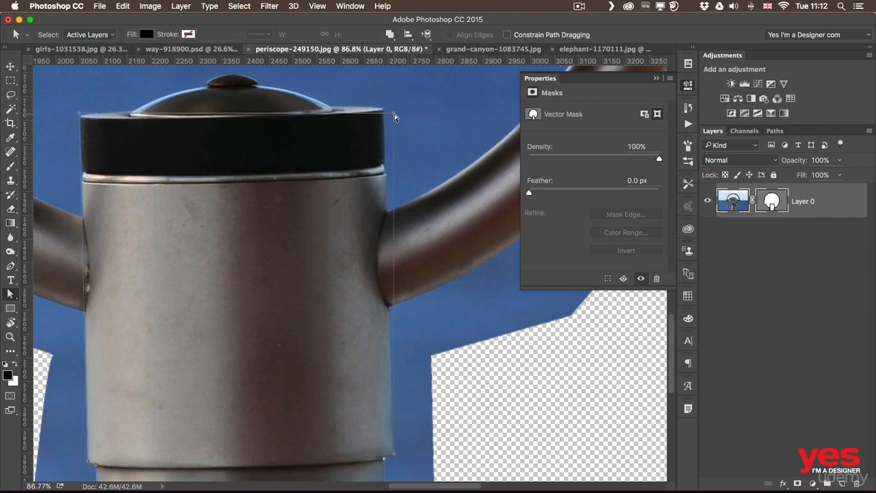
left_click_drag(394, 117, 383, 108)
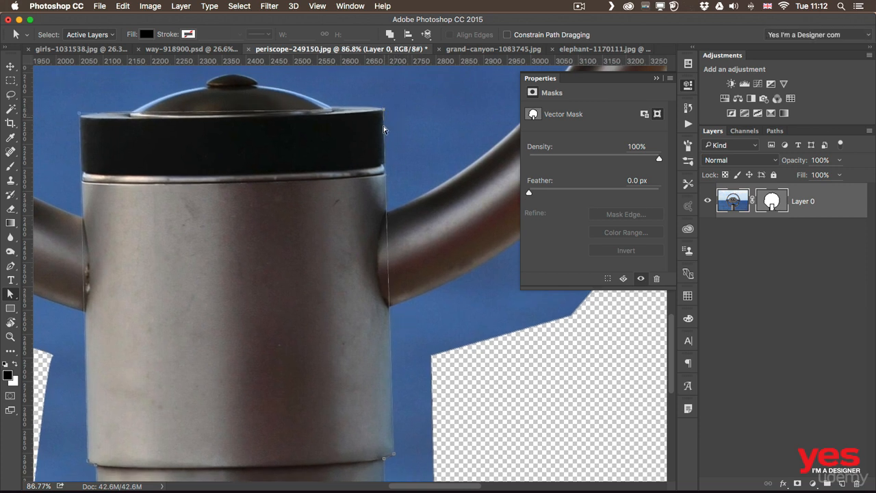
left_click_drag(84, 115, 80, 117)
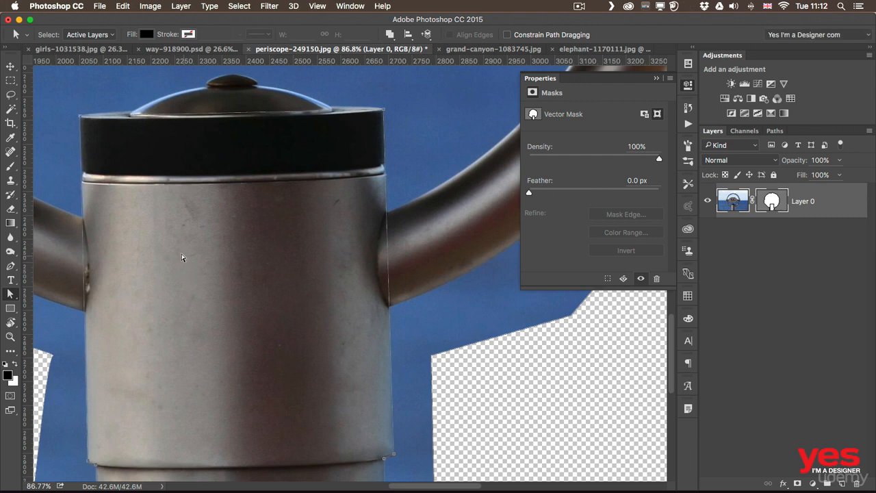
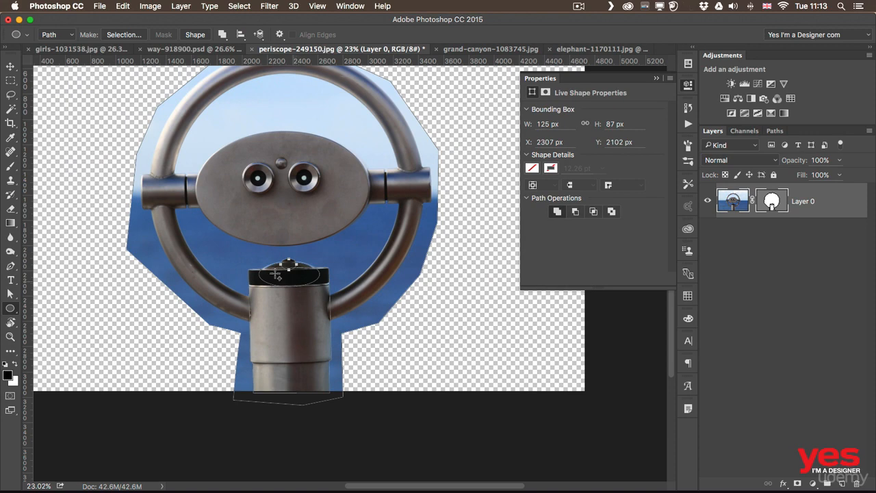
Add an elliptical path around the periscope's oval faceplate and resize it with Free Transform Path to about 1382 px wide
left_click_drag(192, 194, 196, 232)
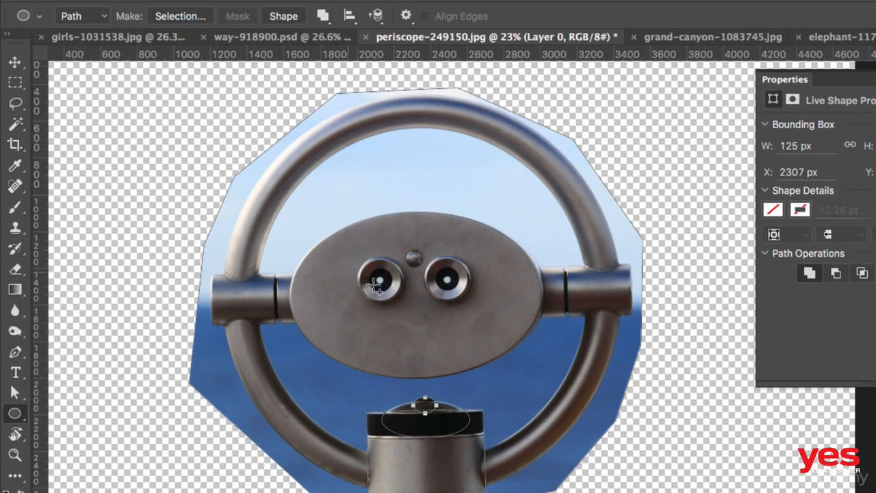
left_click_drag(305, 232, 539, 379)
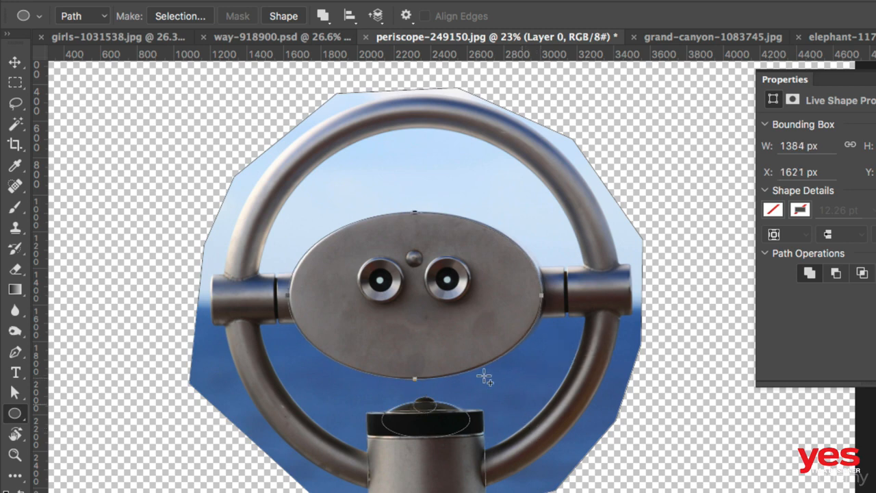
key("z")
left_click_drag(434, 316, 459, 203)
key("u")
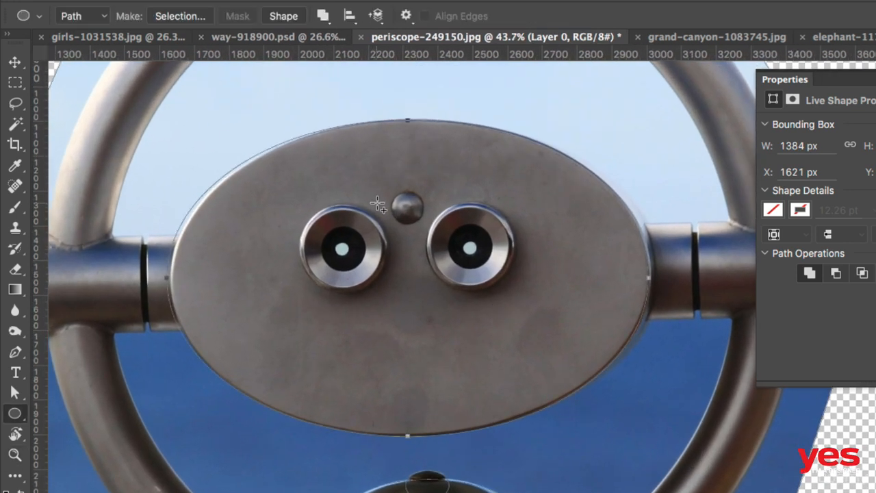
left_click_drag(472, 237, 477, 263)
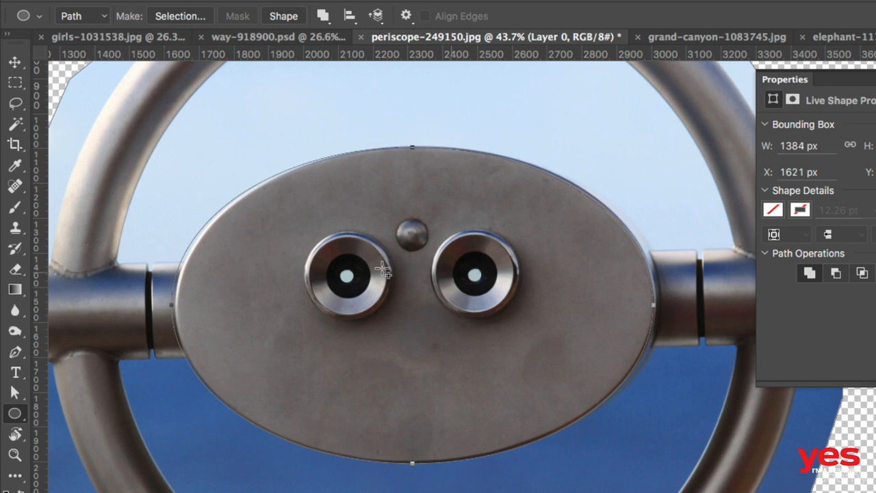
left_click(141, 0)
mouse_move(181, 0)
left_click(254, 298)
left_click_drag(165, 309, 175, 294)
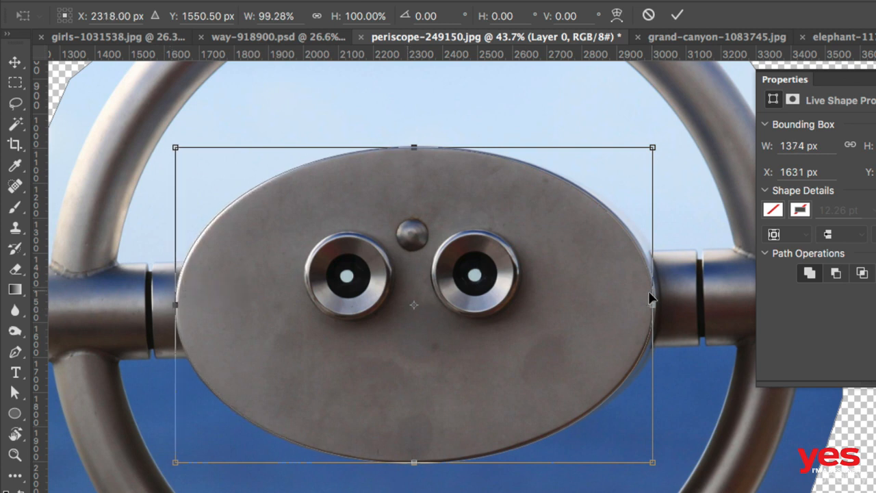
left_click_drag(652, 304, 655, 304)
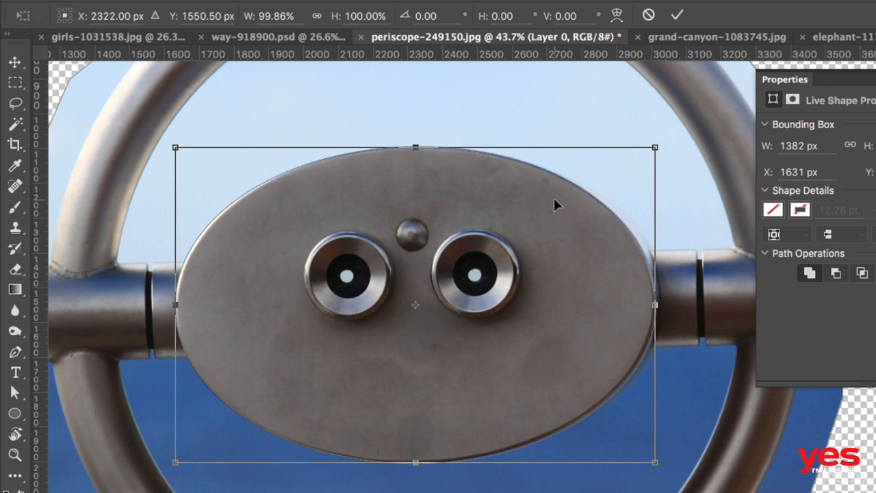
key("Return")
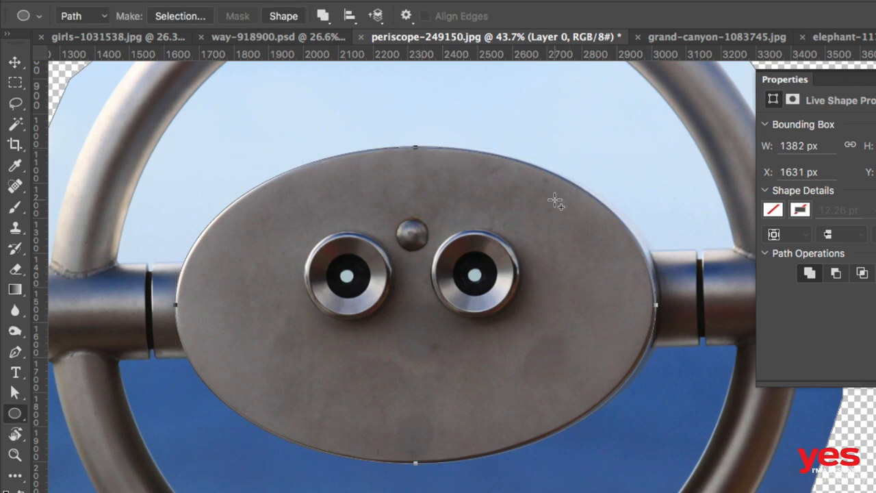
Add a rectangular path over the arm joining the faceplate to the ring's right side
left_click_drag(661, 276, 407, 286)
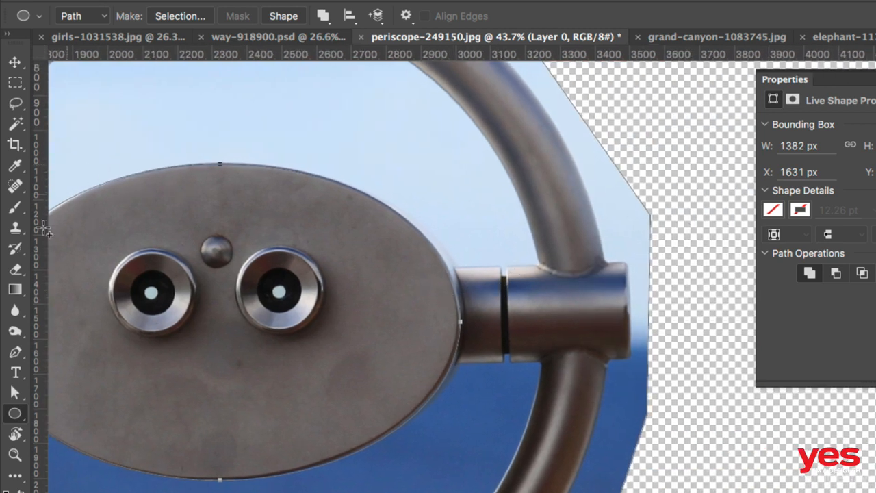
left_click(16, 414)
left_click(78, 411)
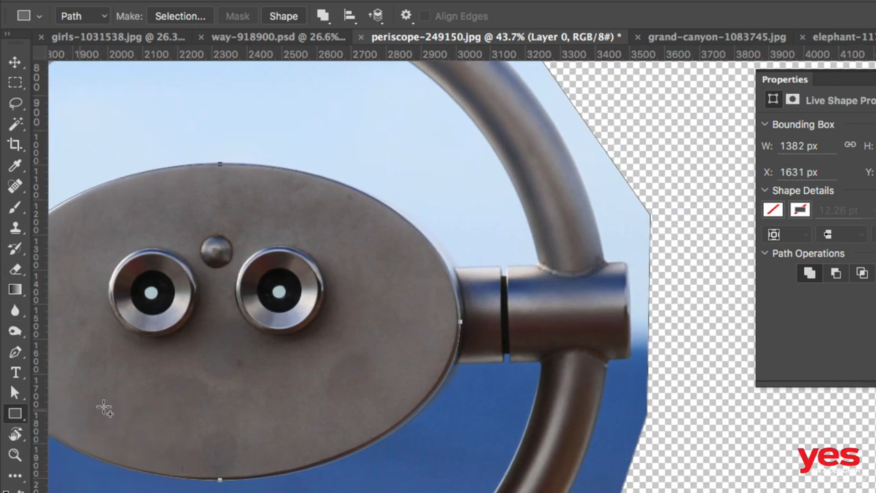
left_click_drag(436, 268, 628, 362)
Move the corner points of the right arm's rectangular path to match the arm's slanted edges
key("a")
left_click(625, 269)
left_click(620, 275)
left_click_drag(627, 267, 627, 261)
left_click_drag(436, 265, 433, 269)
left_click_drag(627, 365, 630, 361)
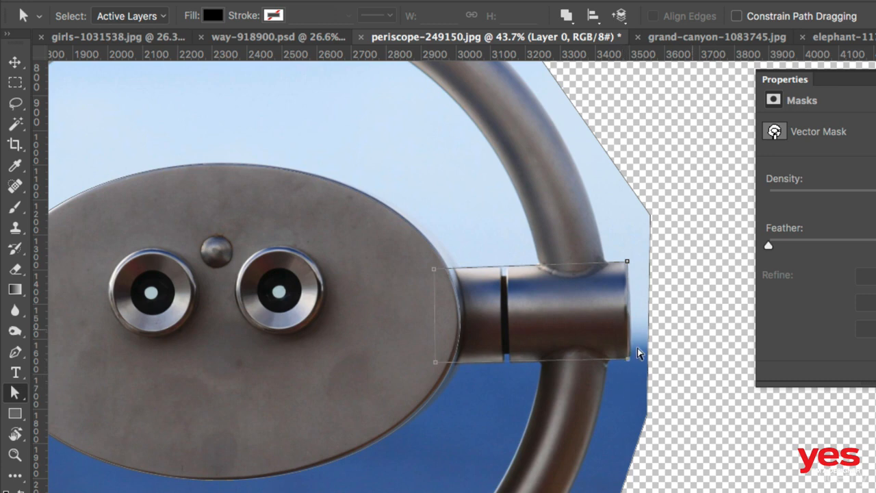
Add a rectangular path about 500 px wide over the arm on the ring's left side and adjust its corners to fit
left_click(287, 444)
left_click_drag(179, 295, 615, 322)
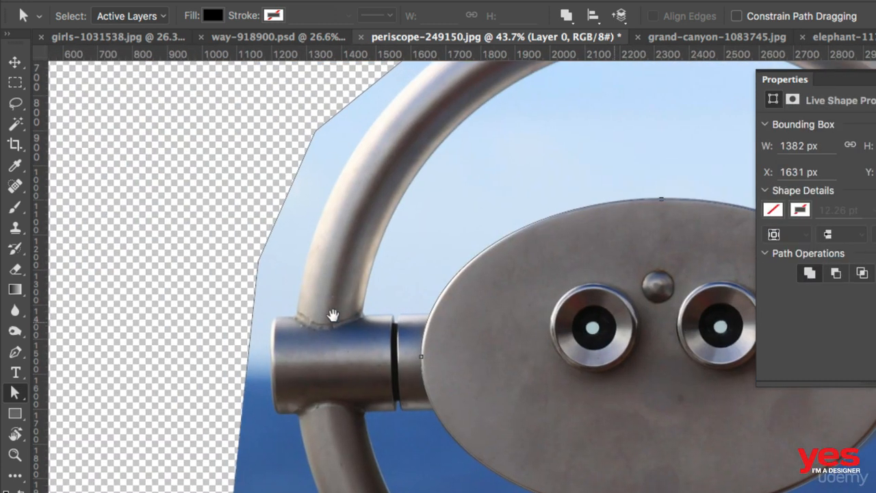
key("m")
left_click(15, 413)
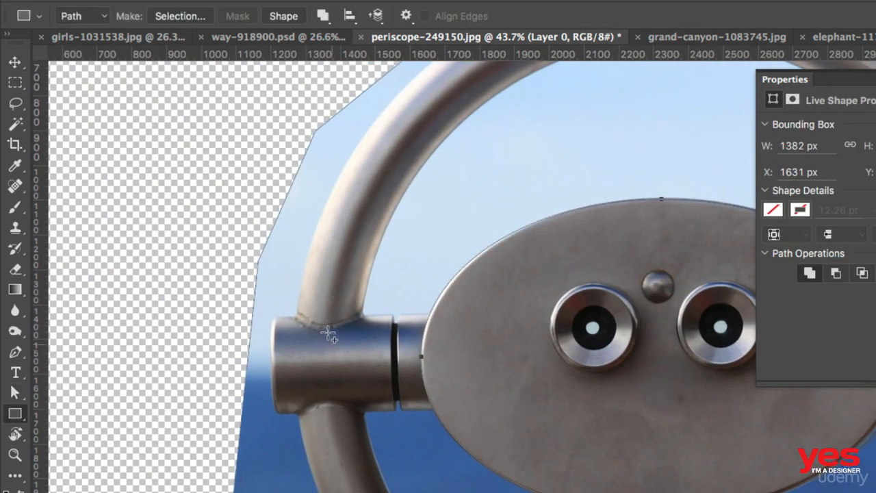
left_click_drag(272, 316, 442, 411)
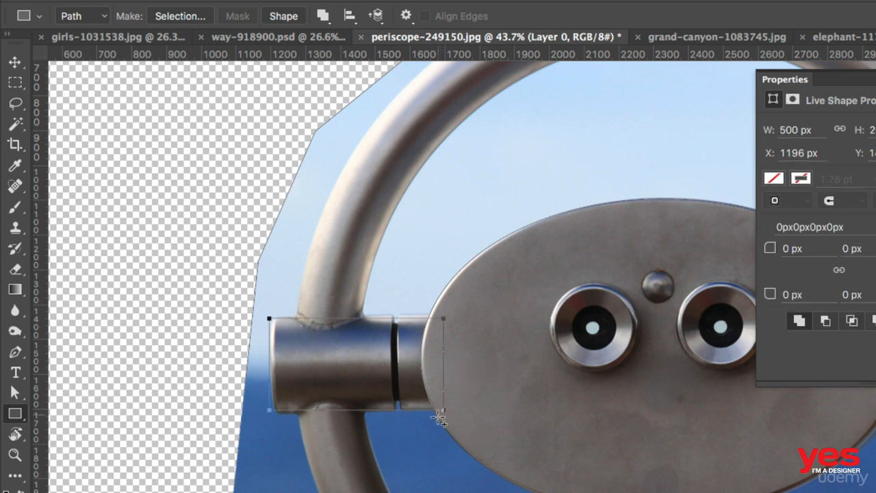
key("a")
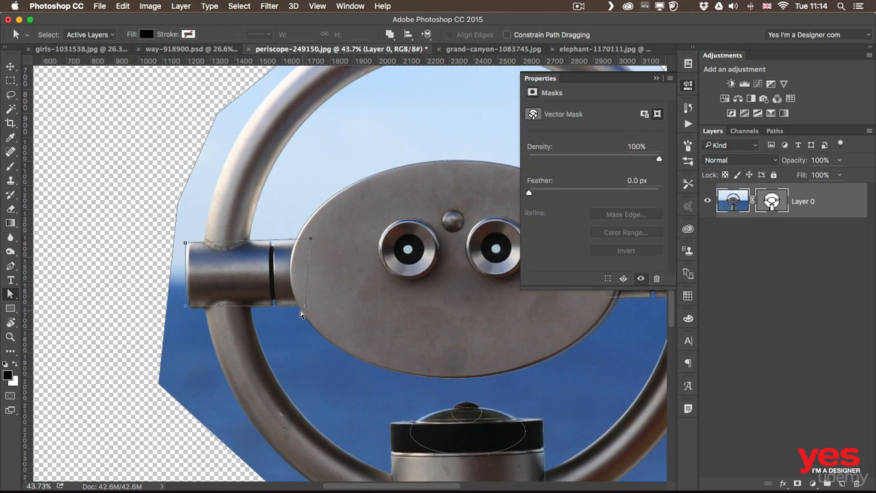
left_click_drag(187, 305, 190, 308)
Add elliptical paths along the ring's inner and outer edges, the inner one about 1811 × 1817 px
key("super+minus")
key("super+minus")
left_click(10, 307)
left_click(52, 329)
left_click_drag(210, 161, 429, 381)
left_click_drag(156, 117, 451, 401)
Draw a small closed pen path around the background showing in the upper gap of the left arm
scroll(201, 230, "up", 5)
left_click_drag(196, 222, 218, 248)
key("super+z")
key("p")
scroll(201, 230, "up", 2)
left_click(191, 221)
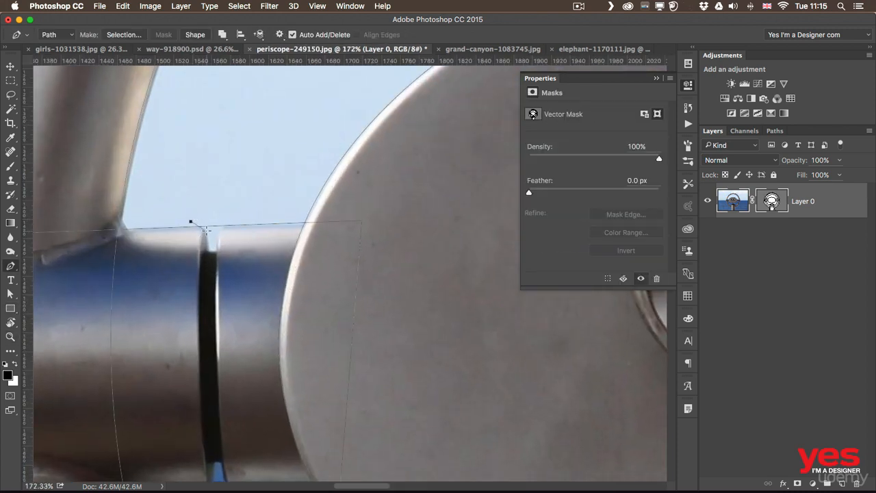
left_click_drag(227, 224, 239, 217)
left_click(220, 209)
left_click(190, 221)
Draw a small closed pen path around the blue notch in the lower gap of the left arm
left_click_drag(227, 470, 217, 246)
left_click(204, 238)
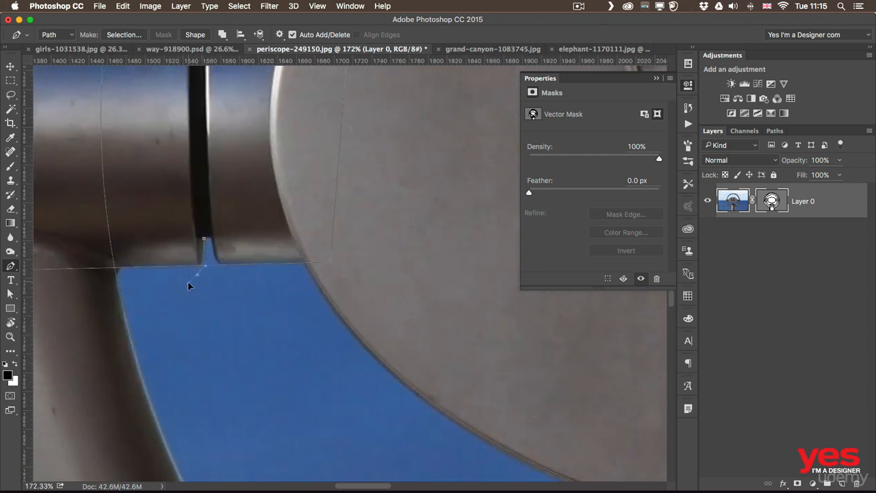
left_click(204, 238)
Draw a small closed pen path around the background notch in the upper gap of the right arm
left_click_drag(424, 322, 458, 264)
key("h")
left_click(302, 130)
left_click_drag(326, 160, 337, 179)
left_click(352, 137)
left_click(336, 125)
left_click(303, 131)
Draw a small closed pen path around the blue notch in the lower gap of the right arm
left_click_drag(335, 319, 340, 193)
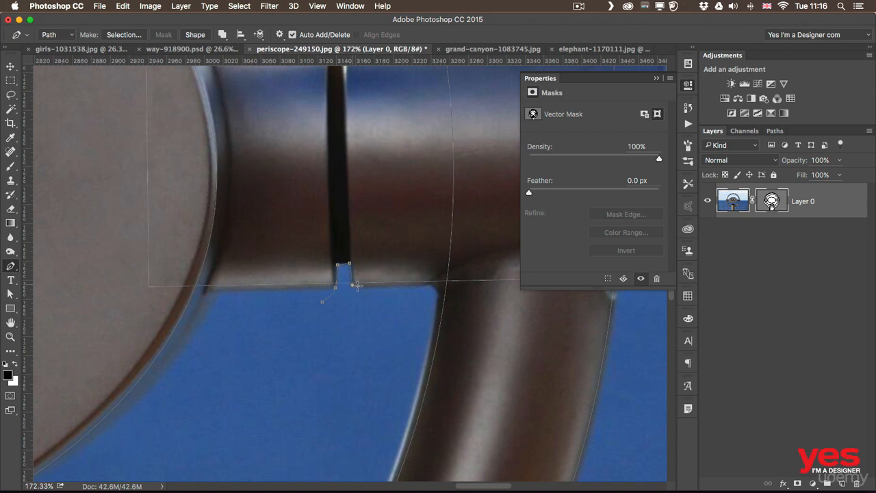
left_click(326, 316)
left_click(323, 303)
Distort the faceplate's elliptical path with Free Transform, moving its upper corners to follow the faceplate's edge more closely
left_click_drag(241, 329, 348, 362)
key("a")
left_click(318, 175)
key("super+t")
left_click_drag(378, 117, 402, 118)
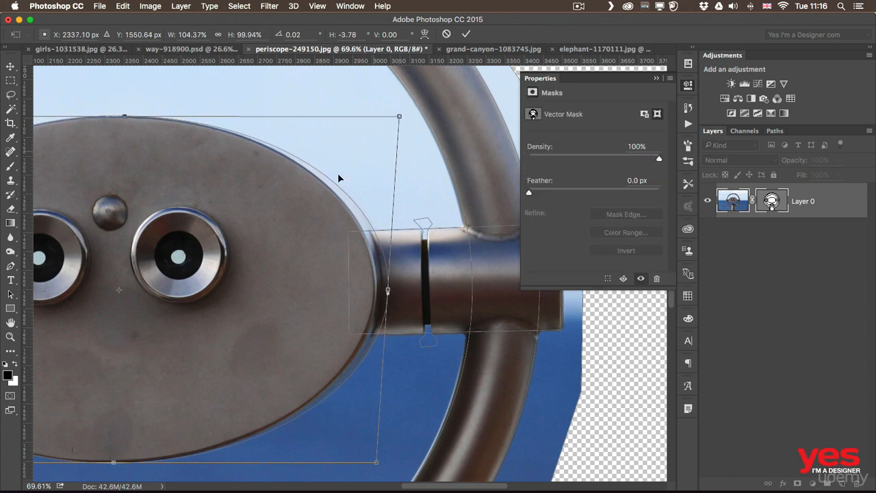
left_click_drag(294, 185, 502, 200)
left_click_drag(56, 132, 54, 129)
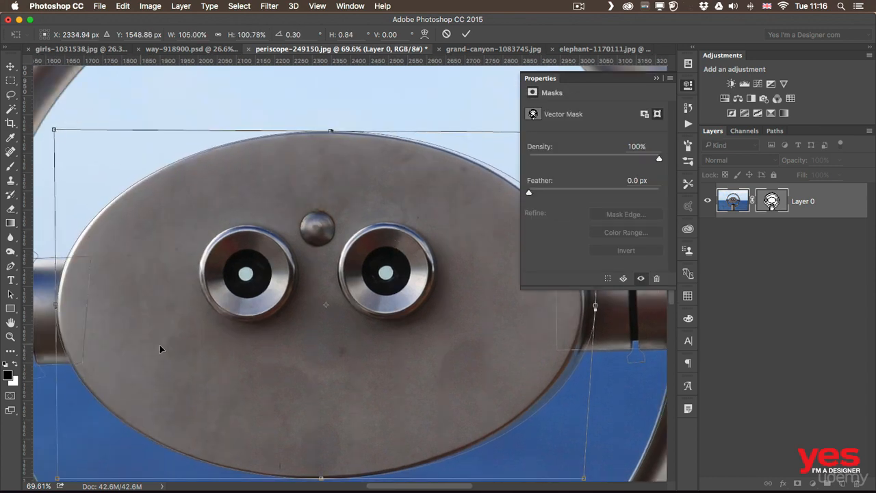
left_click_drag(408, 322, 219, 322)
key("Return")
Delete the rough polygonal outline path around the periscope from the vector mask
key("super+0")
key("v")
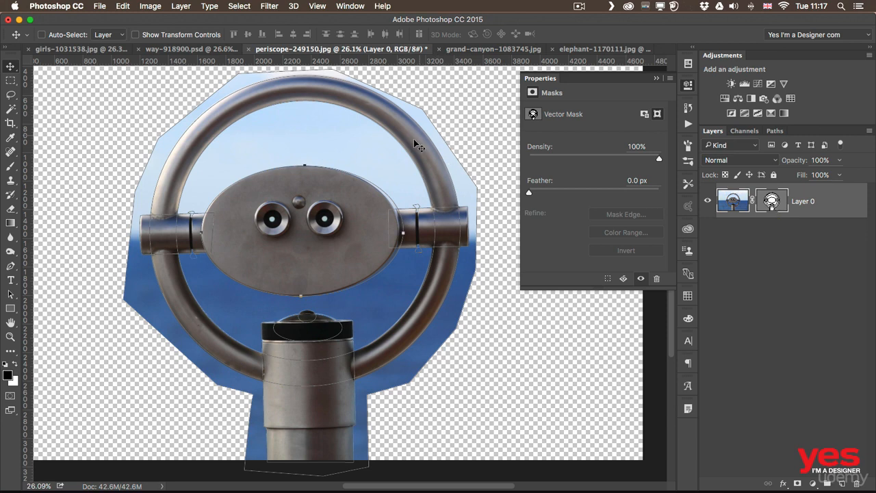
key("a")
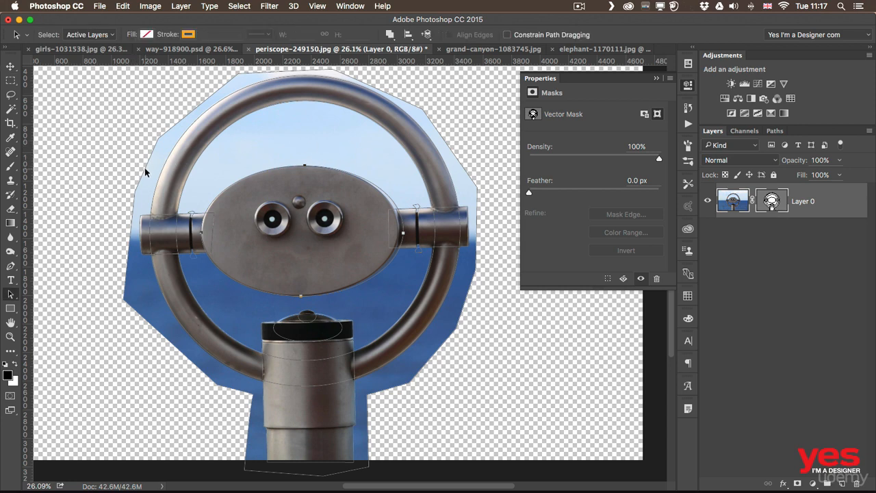
left_click(145, 165)
key("BackSpace")
key("BackSpace")
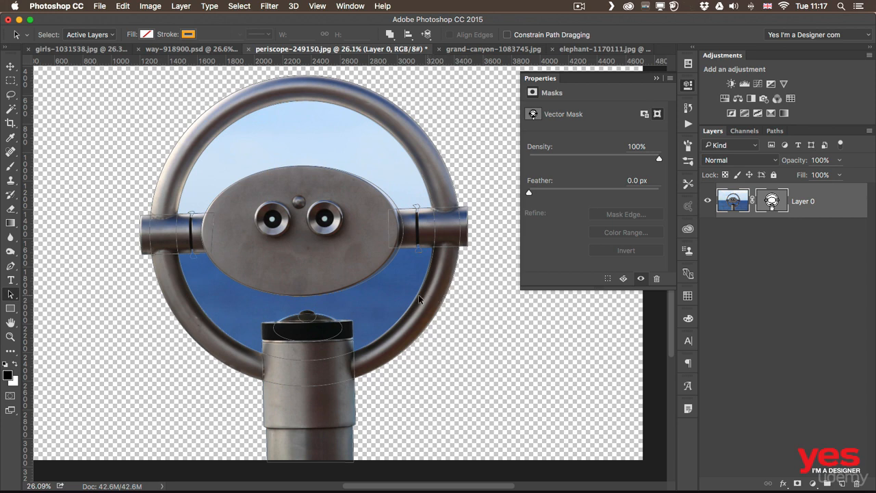
Set the ring's inner elliptical path to Subtract Front Shape
left_click(263, 110)
left_click(237, 124)
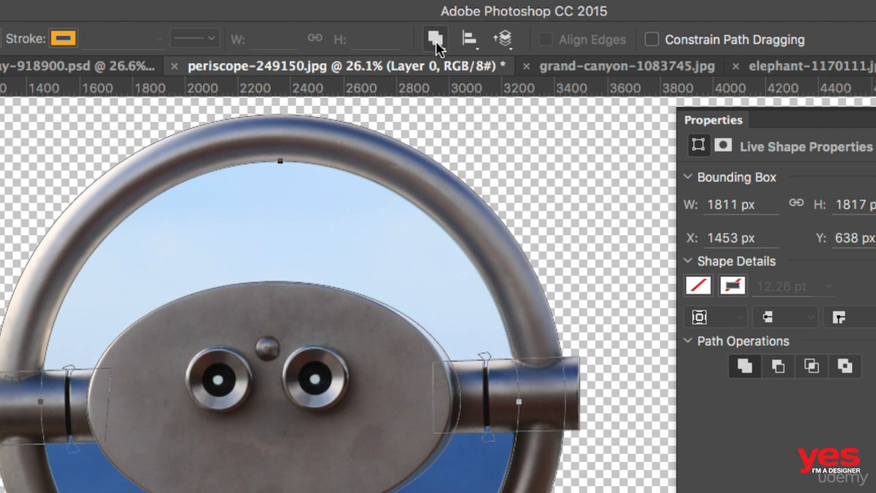
left_click(435, 40)
left_click(487, 90)
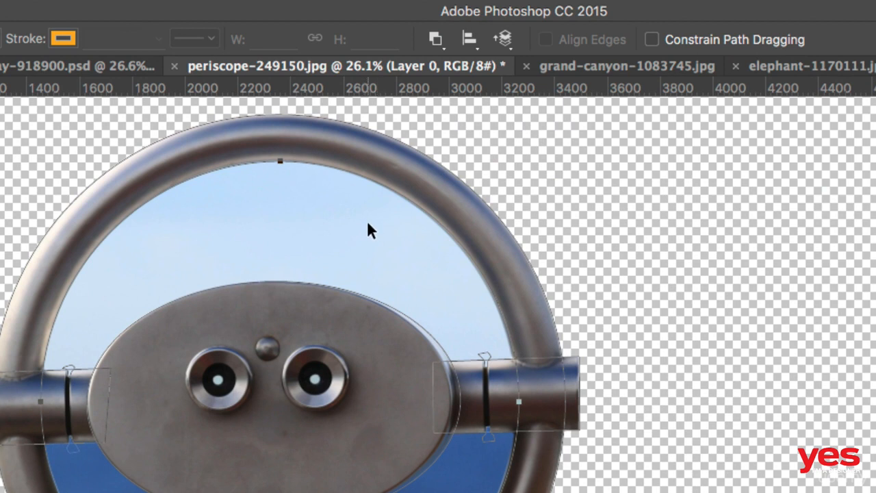
Bring the ring's inner elliptical path to the front of the vector mask's stacking order
left_click(505, 40)
left_click(524, 26)
left_click(505, 41)
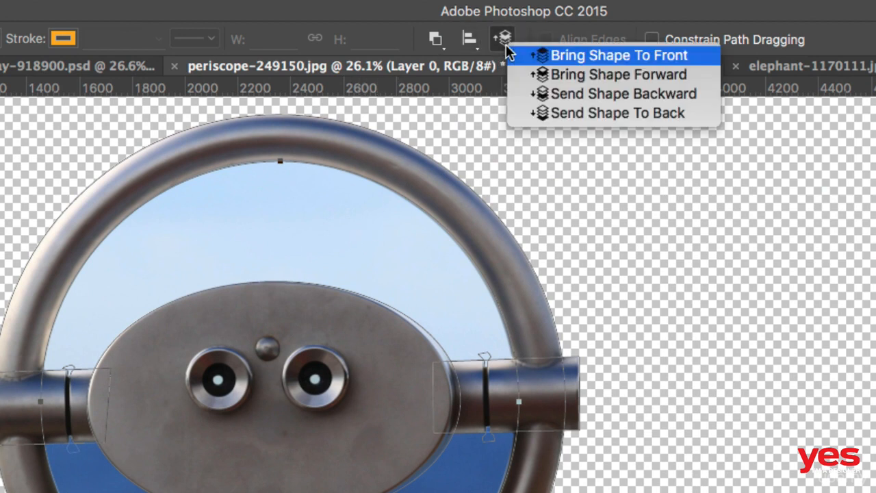
left_click(571, 55)
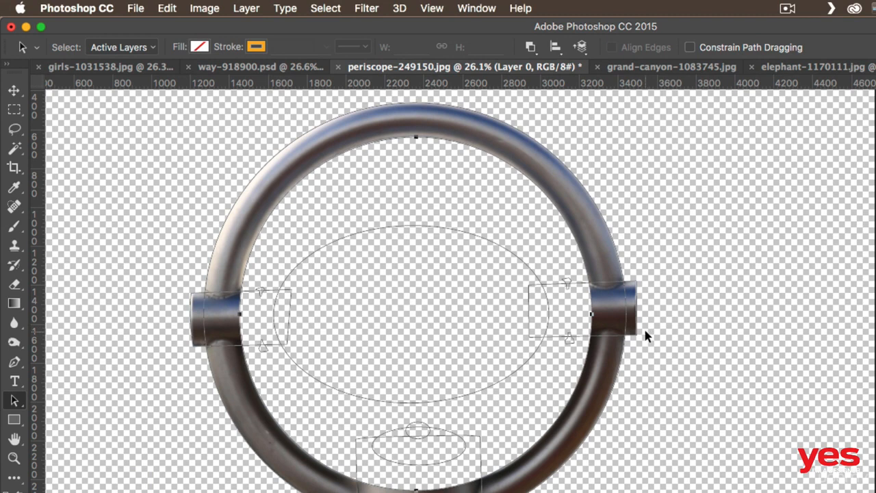
Bring the faceplate's elliptical path to the front, above the ring's subtracted ellipse
left_click(637, 295)
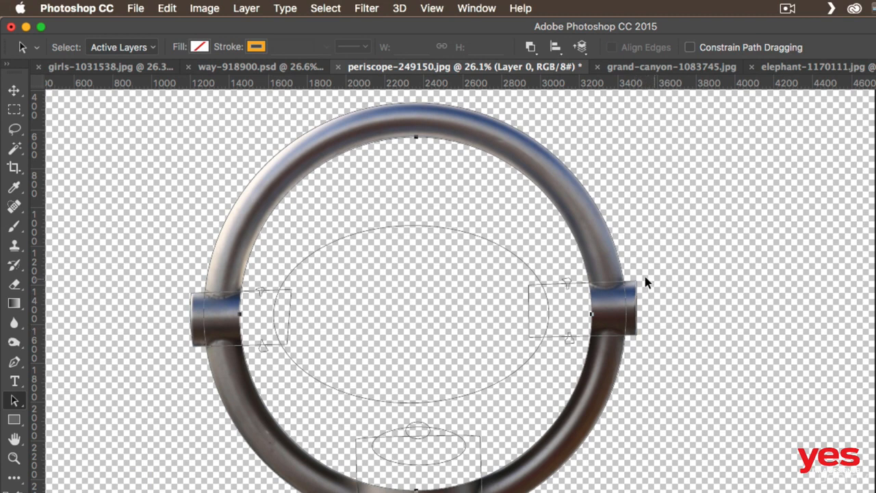
left_click(364, 231)
left_click(581, 47)
left_click(626, 54)
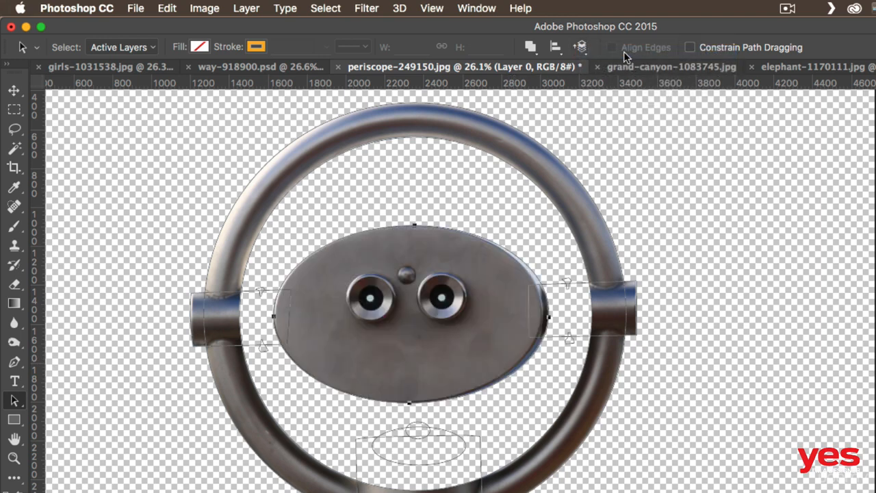
Bring the left arm's and the right arm's rectangular paths to the front of the mask
left_click(244, 286)
left_click(580, 46)
left_click(616, 53)
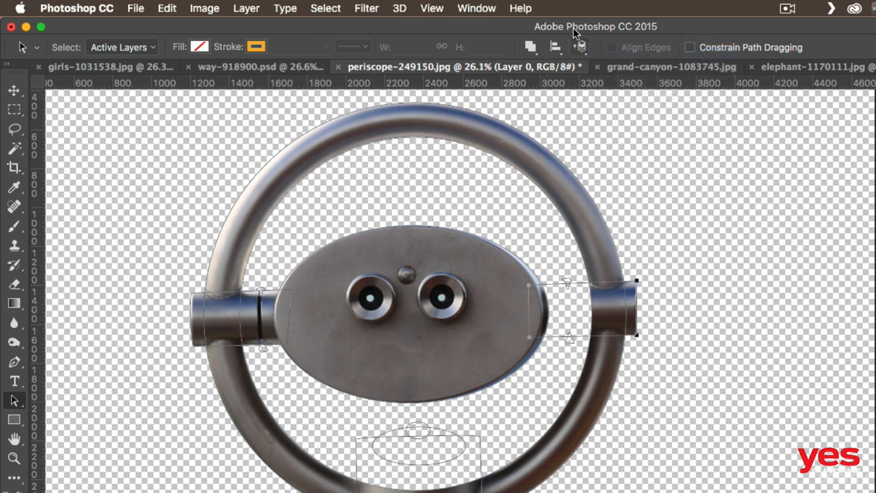
left_click(580, 47)
left_click(616, 52)
Bring the post's paths to the front: the small knob circle, the cap's ellipse and the post body
left_click(420, 426)
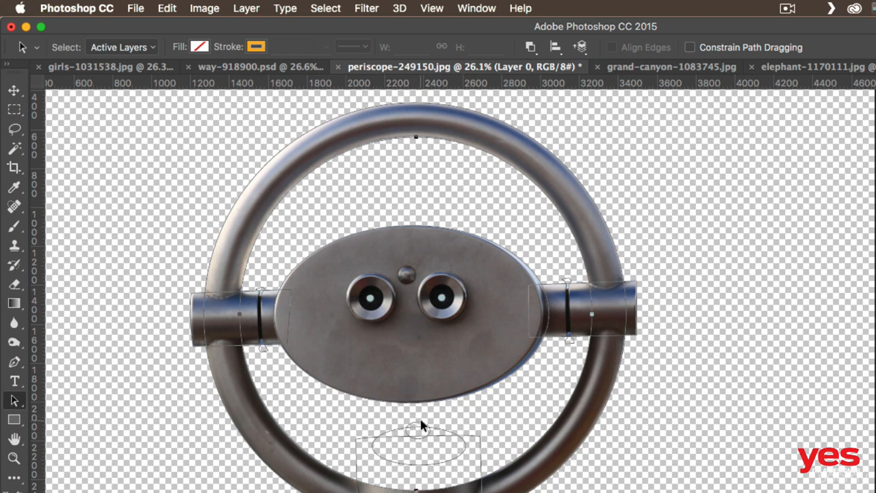
left_click(581, 47)
left_click(616, 52)
left_click(452, 432)
left_click(581, 46)
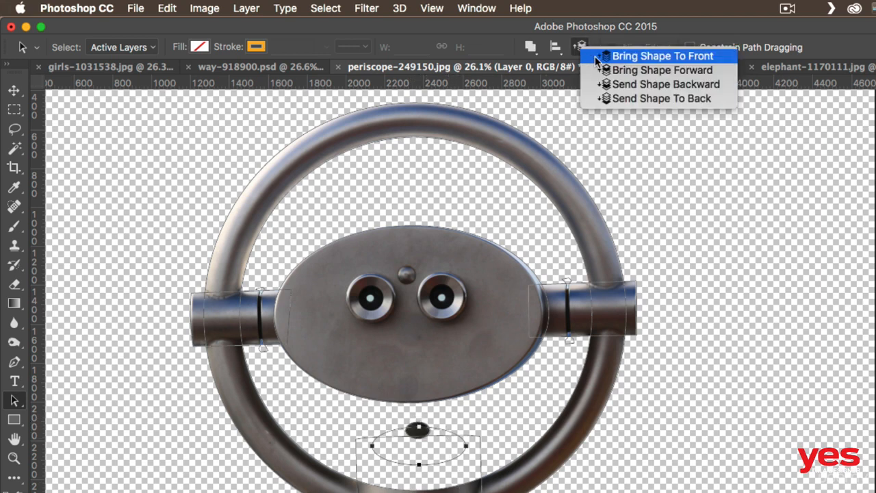
left_click(597, 57)
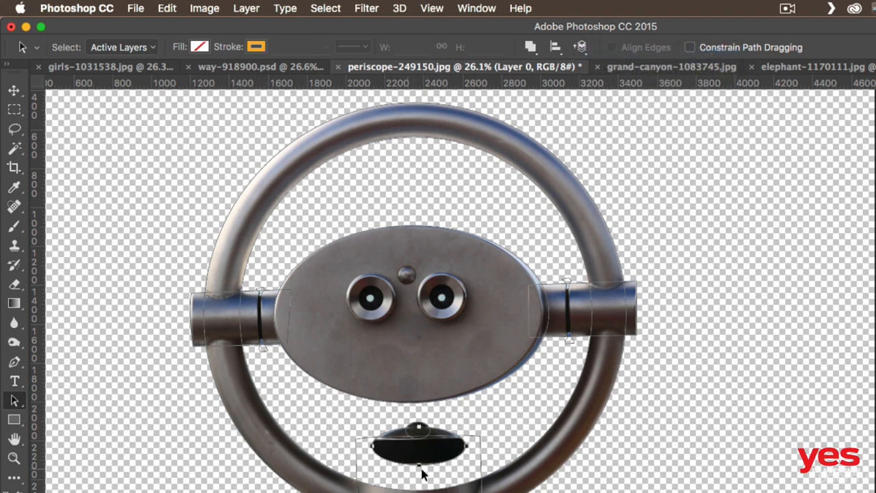
left_click(580, 47)
left_click(599, 52)
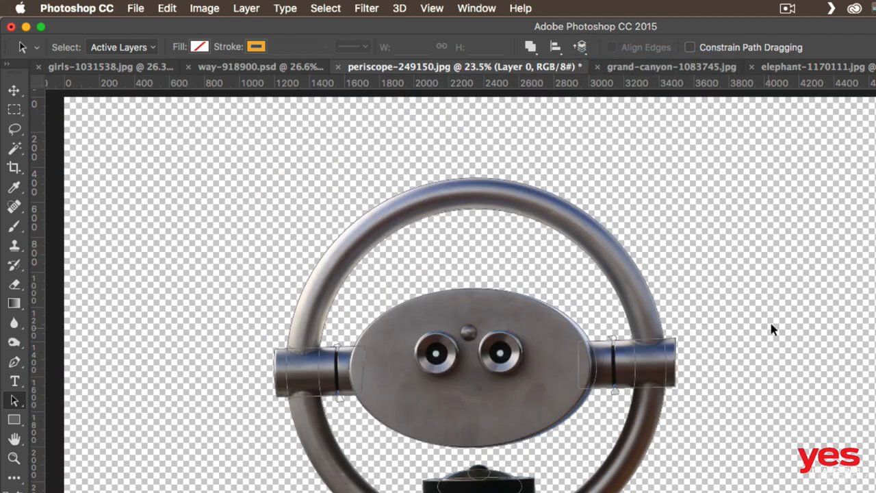
Bring the notch path at the upper gap of the right arm to the front and set it to Subtract Front Shape
key("z")
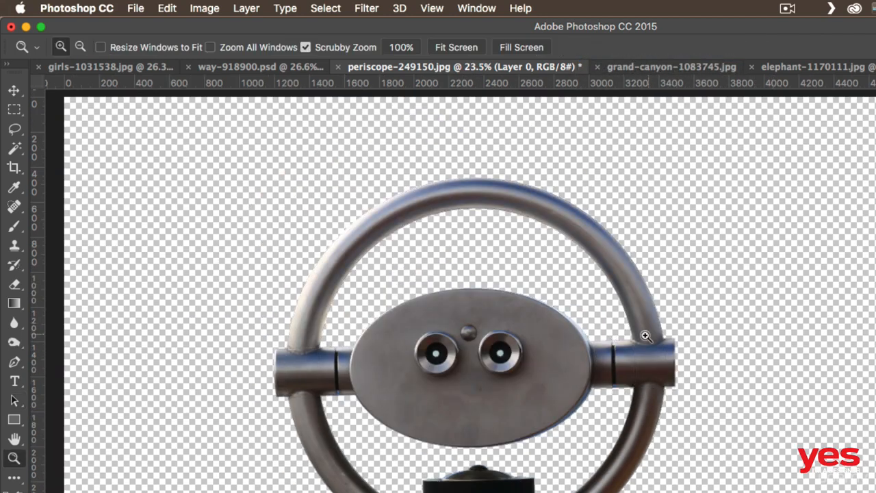
left_click_drag(629, 346, 722, 334)
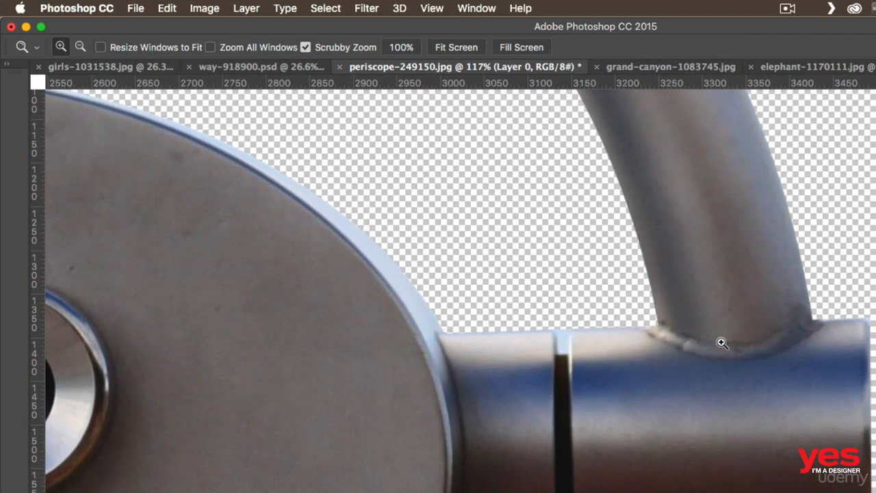
key("a")
left_click_drag(595, 403, 500, 306)
left_click(463, 213)
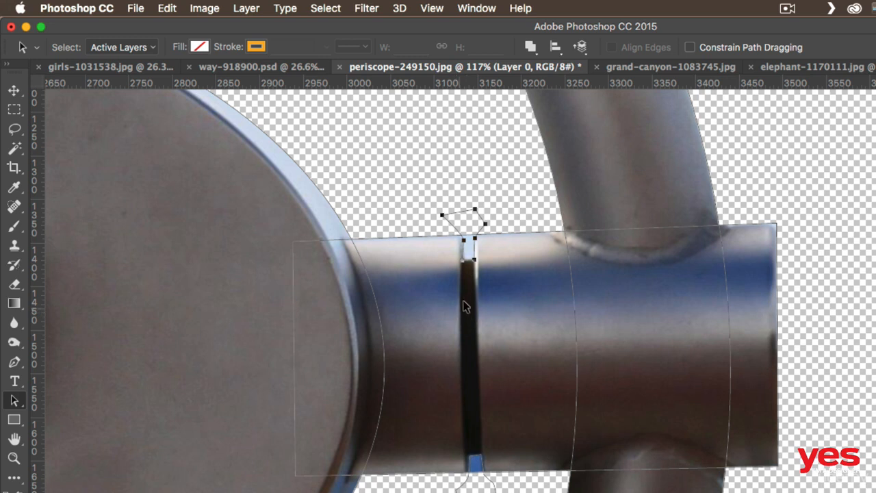
left_click(579, 46)
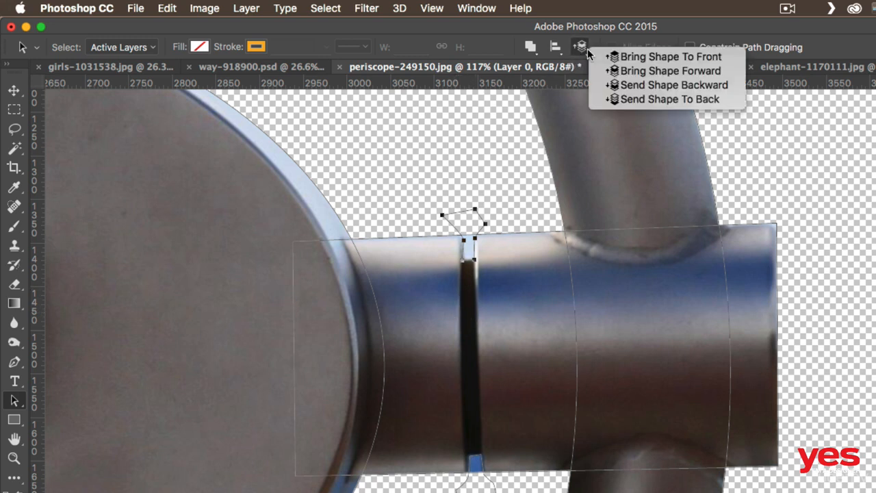
left_click(625, 57)
left_click(531, 47)
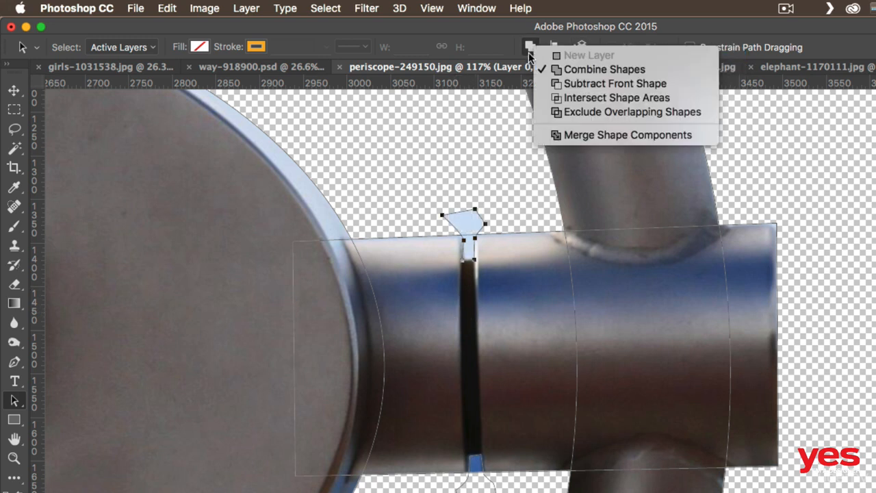
left_click(570, 84)
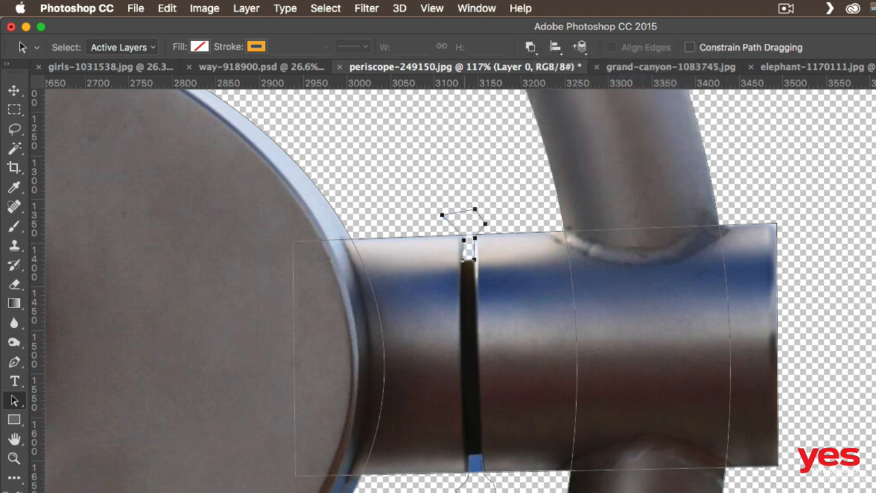
Bring the notch path at the lower gap of the right arm to the front and set it to Subtract Front Shape
left_click(475, 465)
left_click(572, 52)
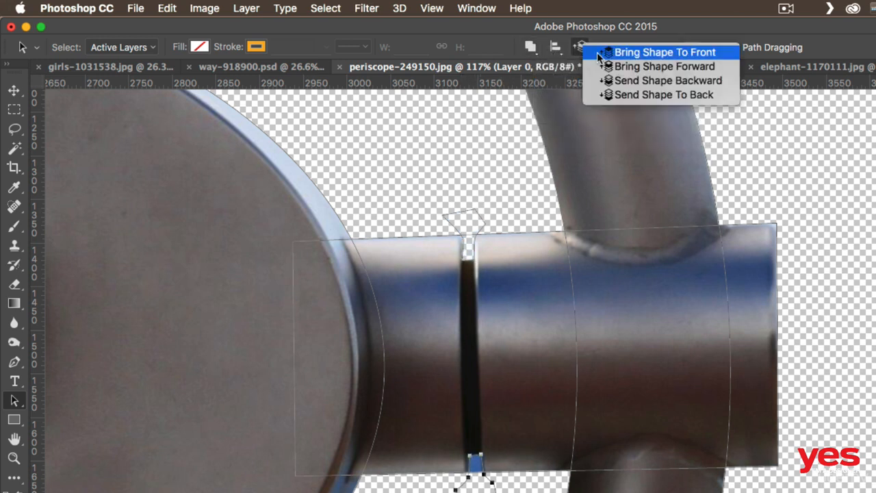
left_click(530, 45)
left_click(530, 47)
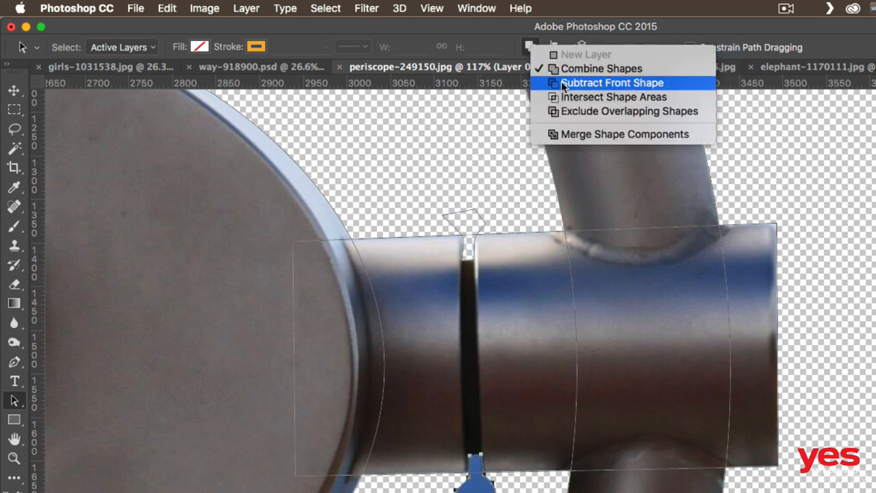
left_click(556, 83)
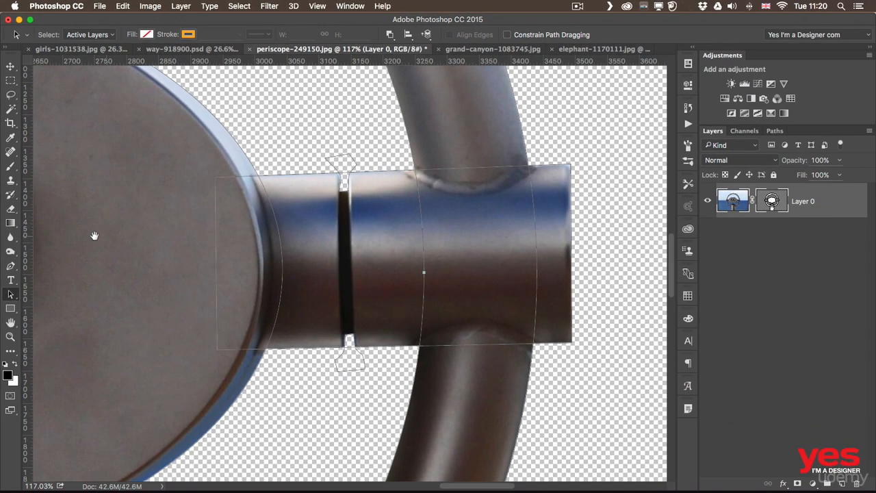
Bring the notch path at the upper gap of the left arm to the front and set it to Subtract Front Shape
left_click_drag(137, 318, 718, 260)
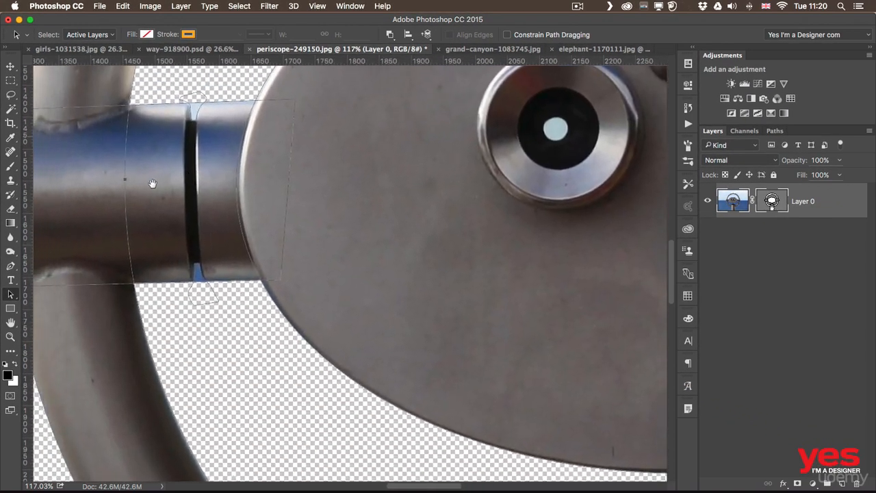
left_click_drag(152, 184, 210, 243)
left_click(268, 151)
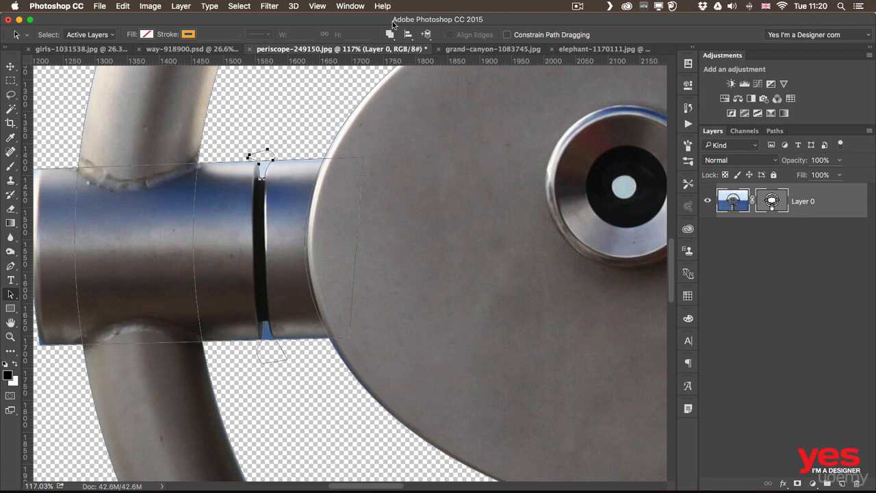
left_click(408, 35)
left_click(466, 34)
left_click(404, 36)
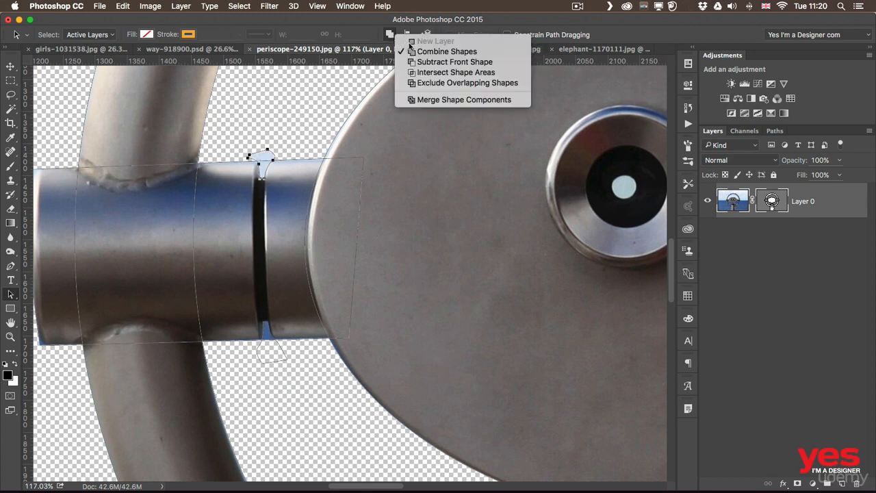
left_click(421, 63)
Bring the notch path at the lower gap of the left arm to the front and set it to Subtract Front Shape
left_click(271, 356)
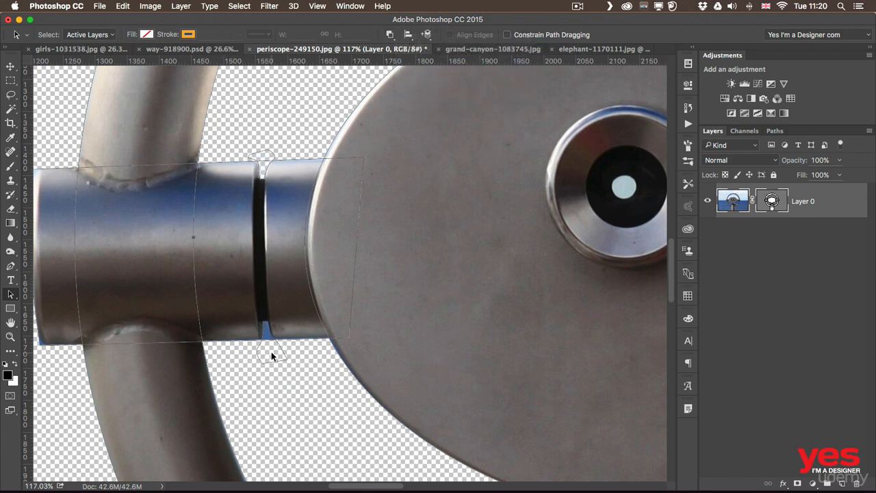
left_click(426, 34)
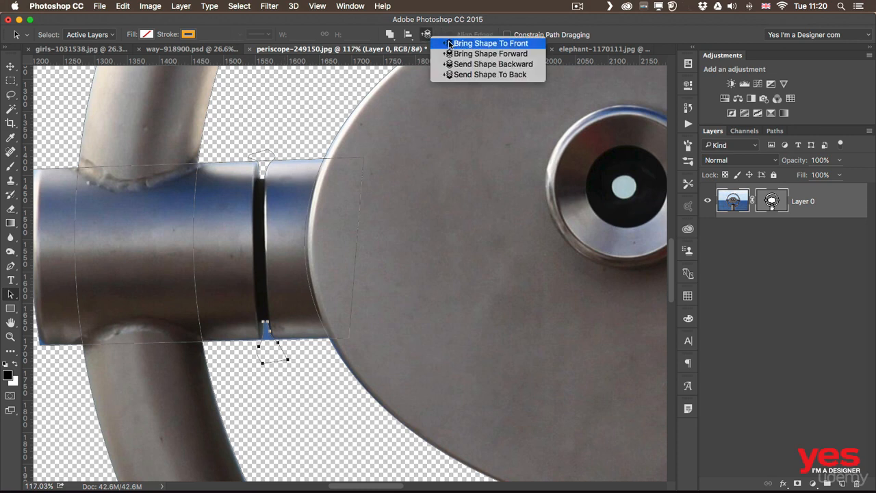
left_click(479, 42)
left_click(389, 36)
left_click(414, 62)
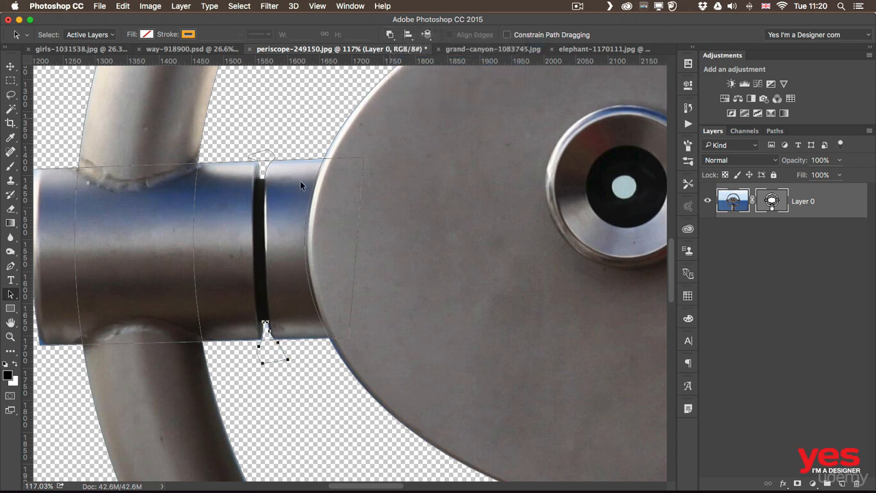
Deselect the mask paths and copy the masked periscope layer into grand-canyon-1083745.jpg, standing at the lower edge near the middle
key("super+0")
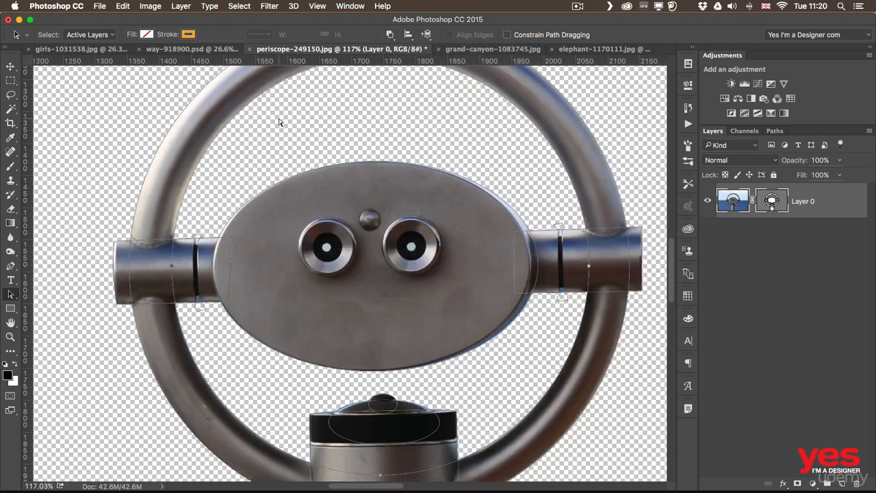
left_click(546, 219)
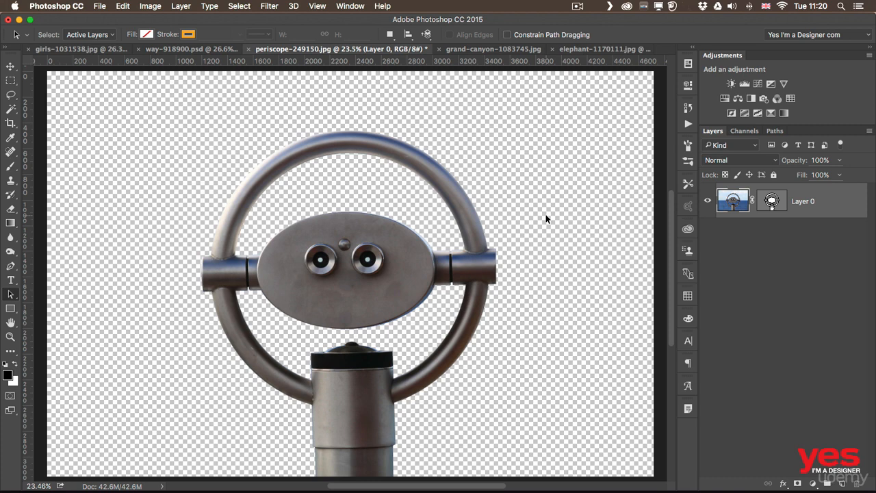
key("v")
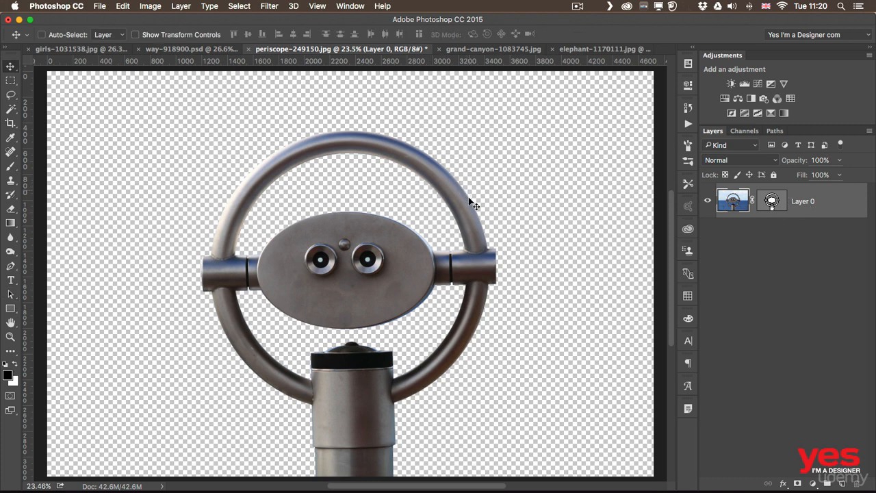
left_click_drag(420, 157, 396, 211)
left_click_drag(377, 251, 410, 207)
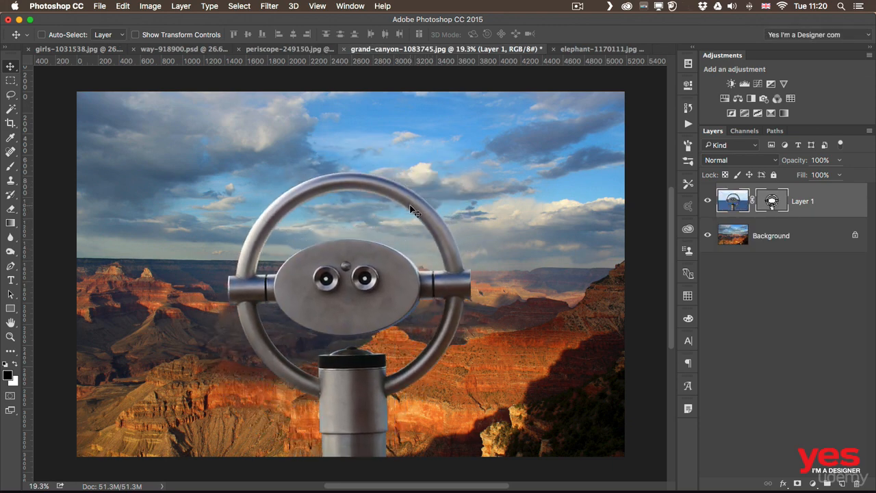
Examine the cut-out edges around the right arm over the canyon and select the arm's path in the vector mask
key("z")
left_click_drag(437, 299, 494, 295)
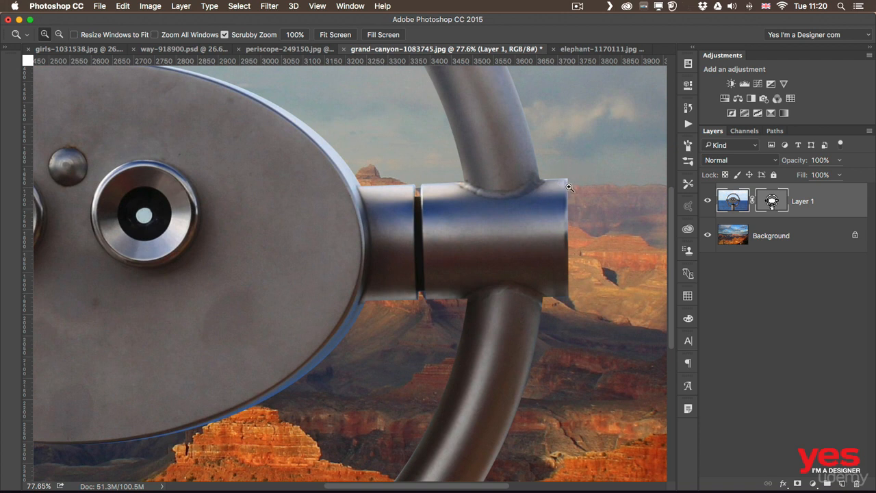
key("v")
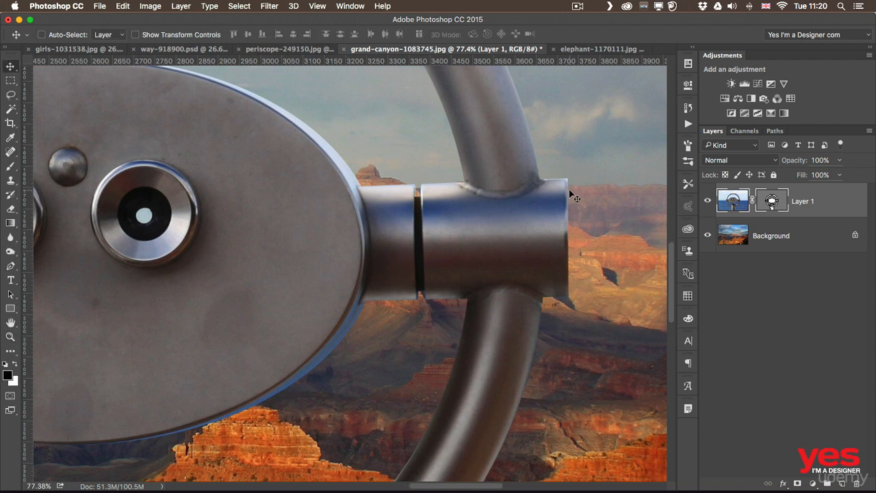
key("a")
left_click(563, 183)
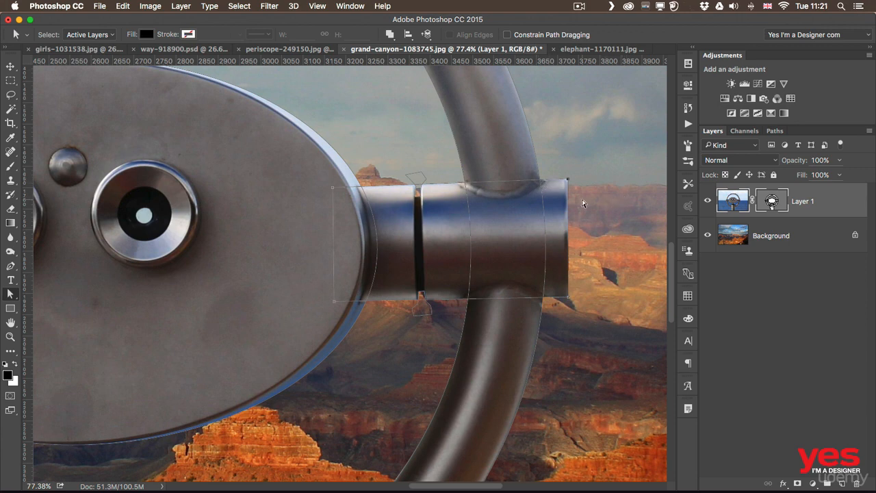
Select all the paths of the periscope's vector mask together
key("super+minus")
key("super+minus")
key("super+minus")
key("super+minus")
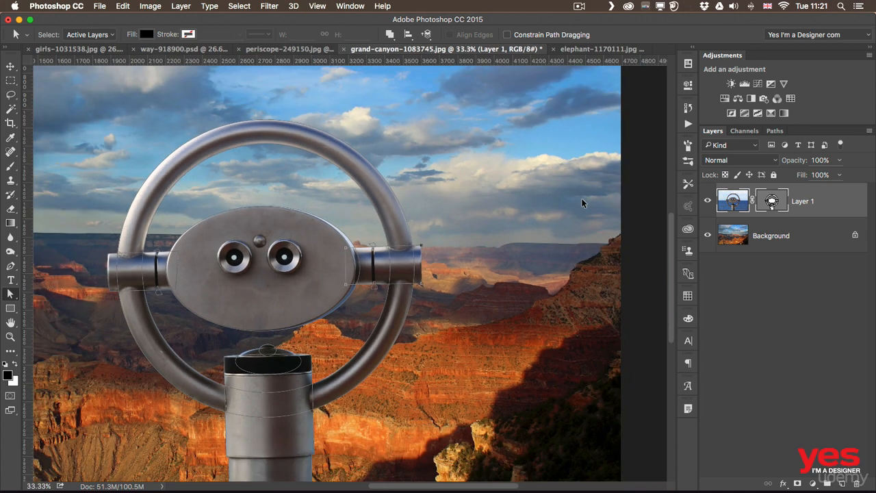
scroll(349, 311, "down", 2)
scroll(349, 311, "left", 2)
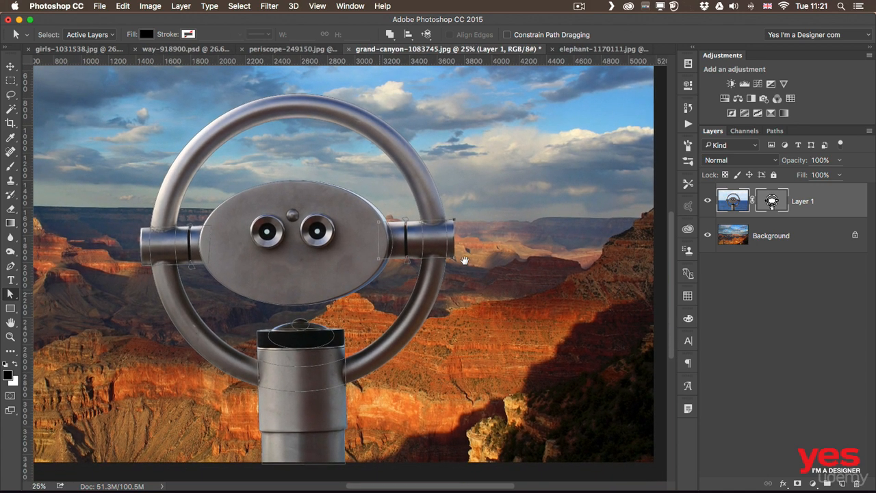
scroll(515, 244, "down", 1)
scroll(515, 245, "left", 2)
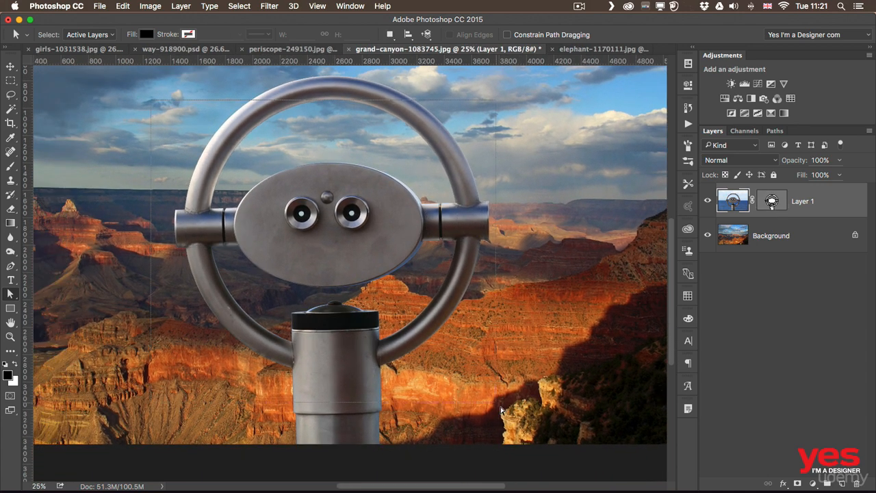
left_click(156, 86)
left_click_drag(163, 118, 547, 433)
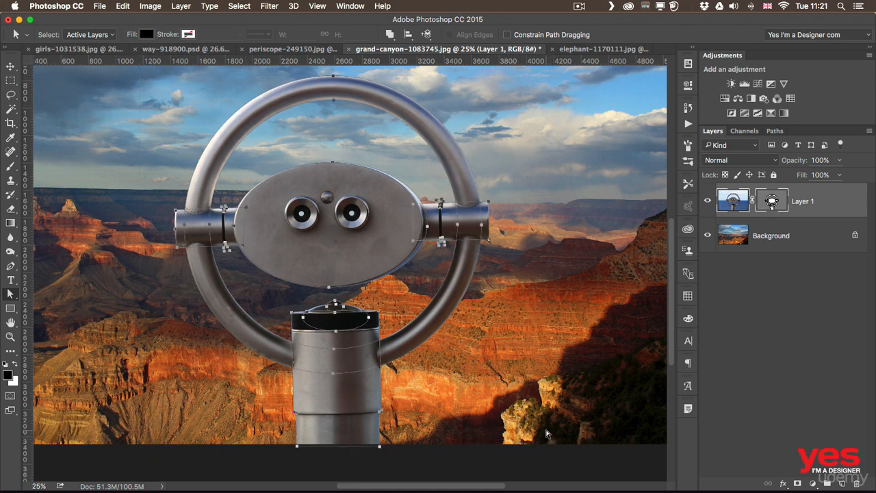